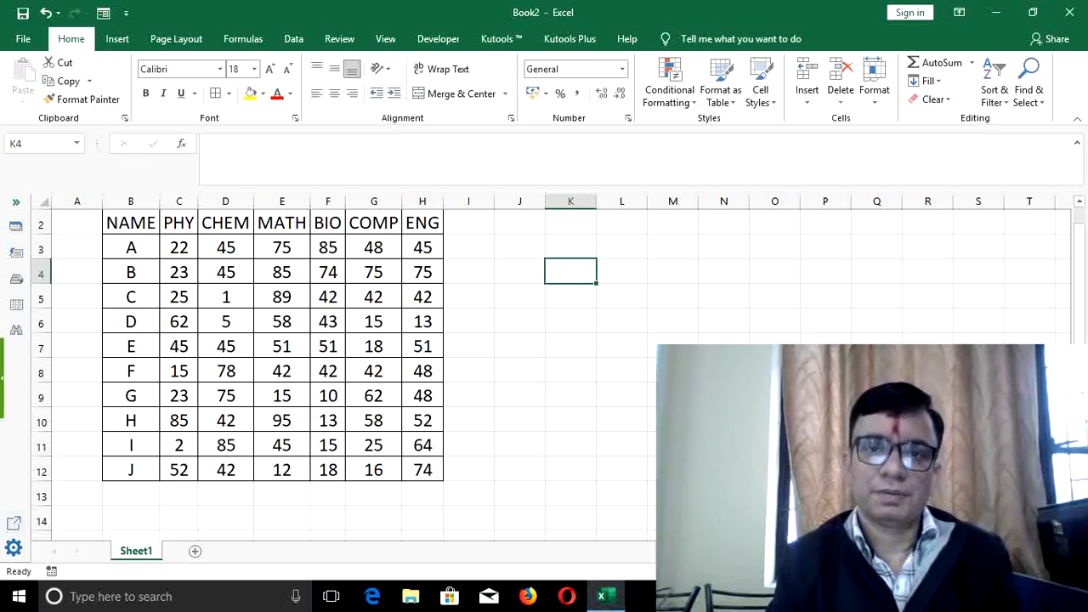
left_click(691, 104)
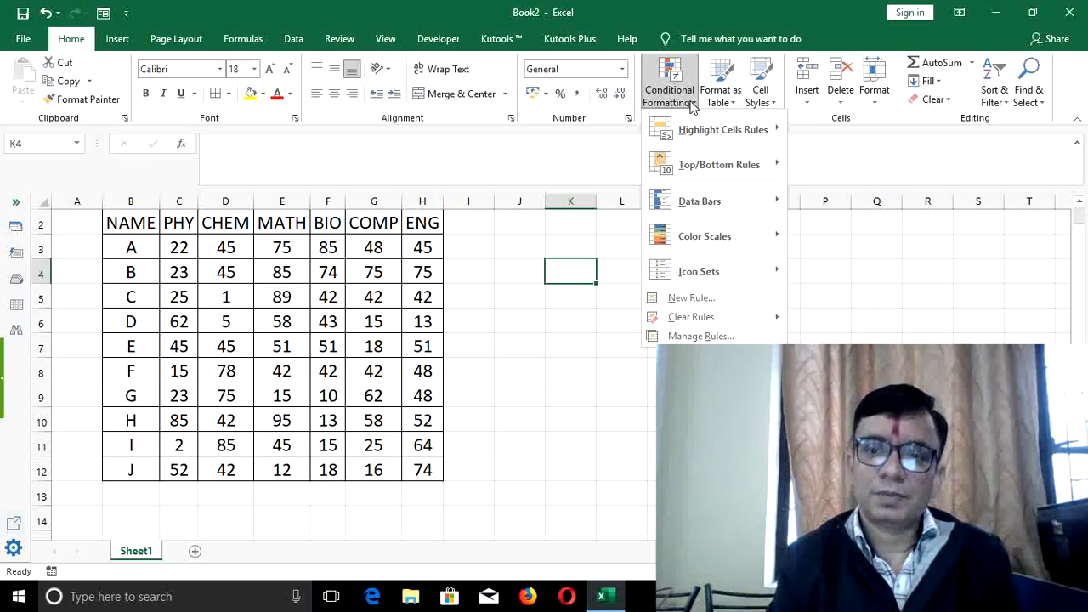
mouse_move(706, 132)
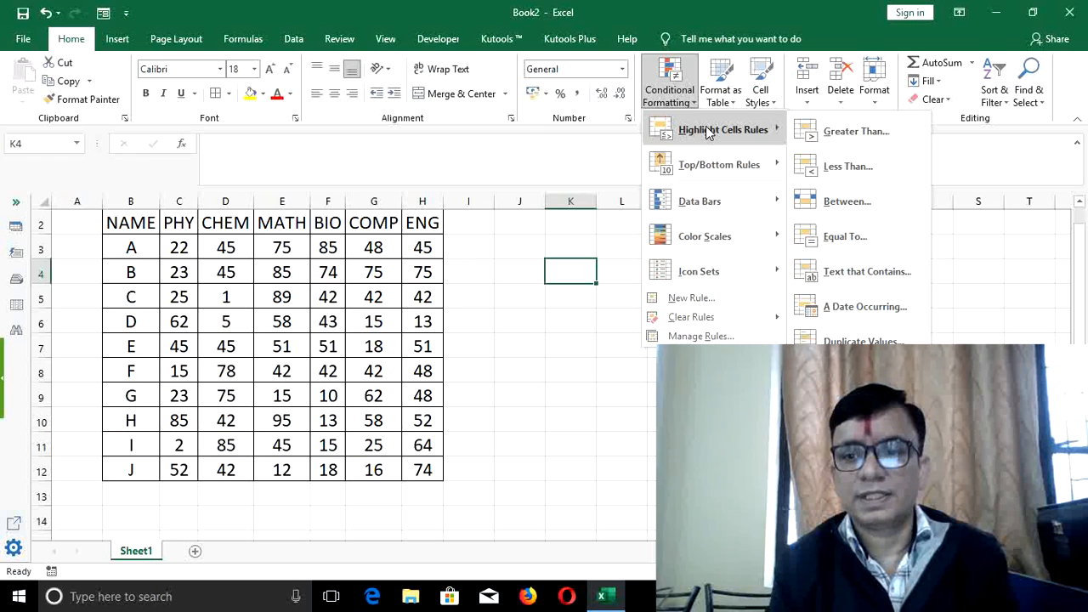
mouse_move(712, 165)
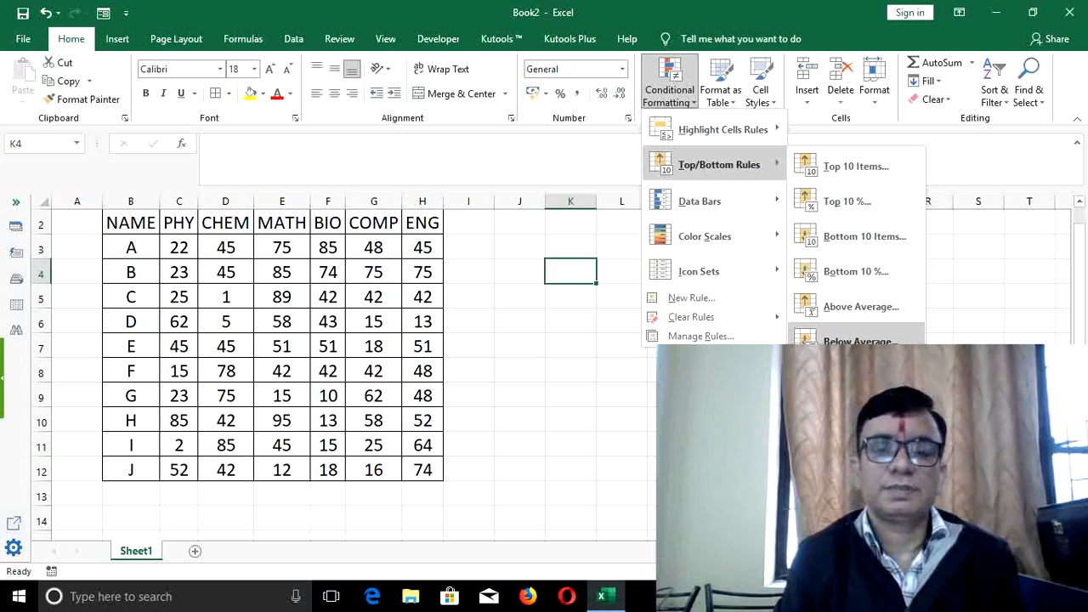
left_click(565, 306)
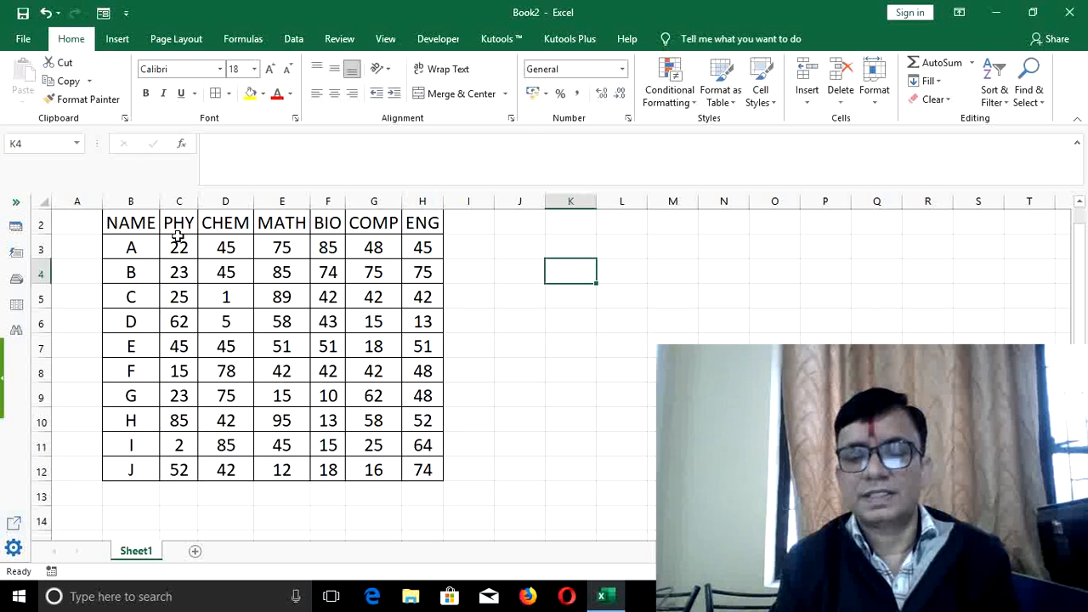
left_click(672, 106)
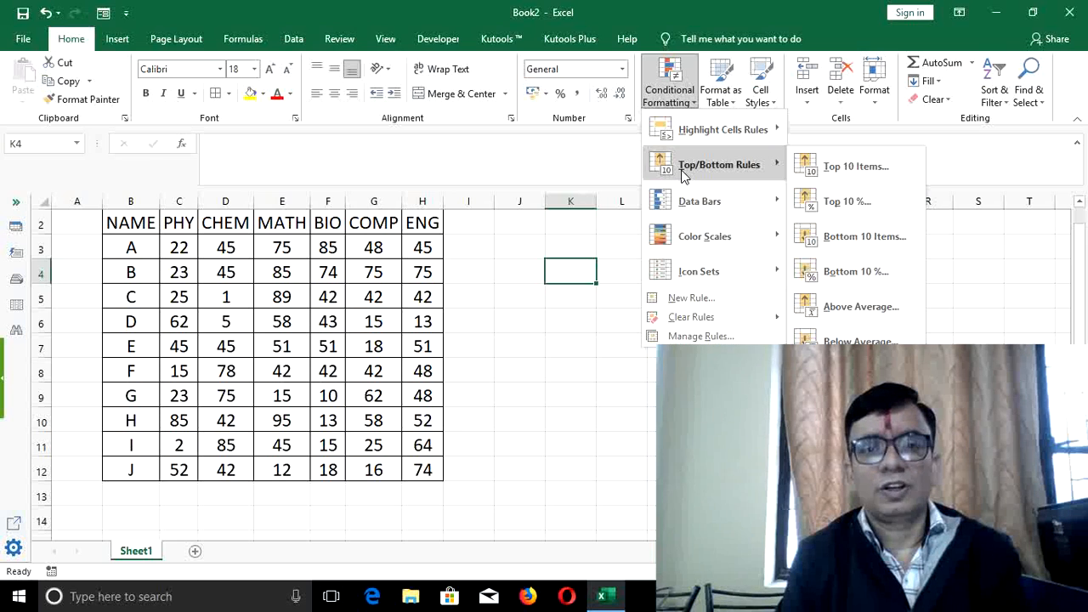
left_click(482, 295)
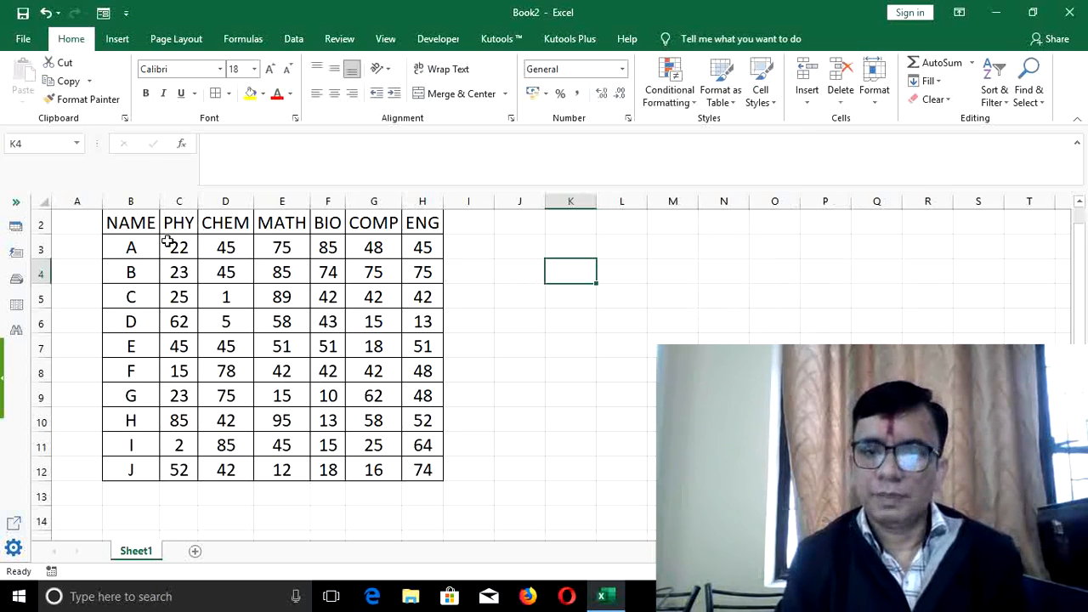
Highlight the top 5 PHY marks in C3:C12 with a Top 10 Items rule using Light Red Fill with Dark Red Text.
left_click_drag(168, 243, 179, 466)
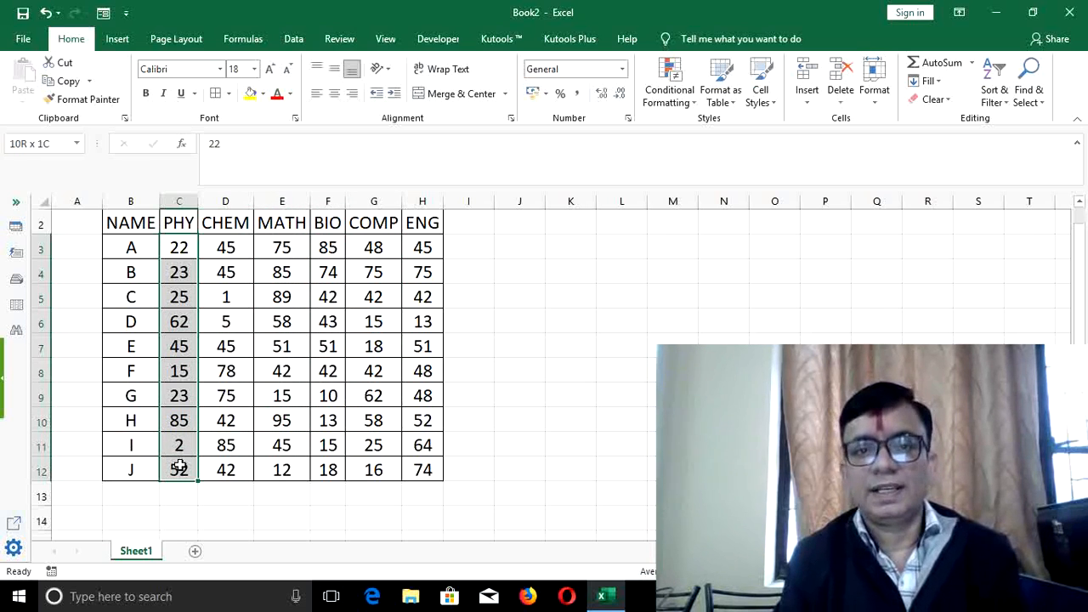
left_click_drag(179, 466, 180, 466)
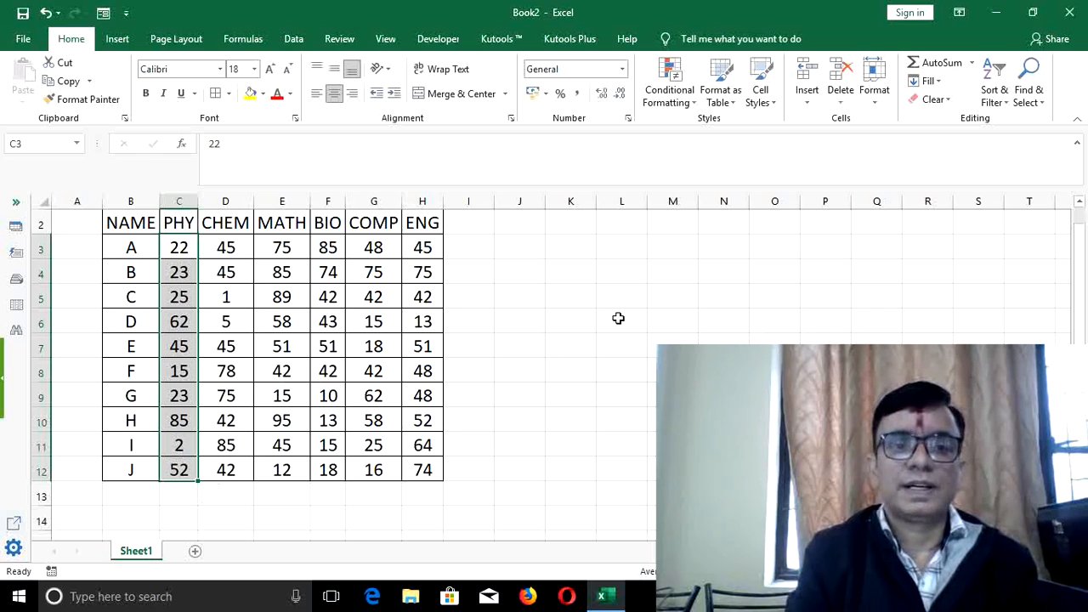
left_click(672, 117)
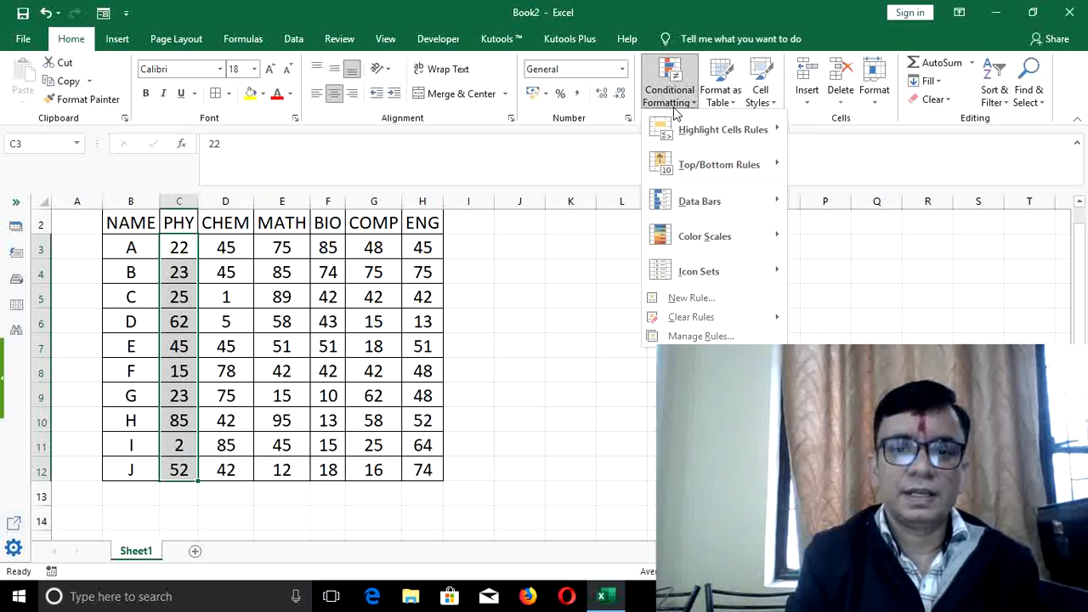
mouse_move(680, 169)
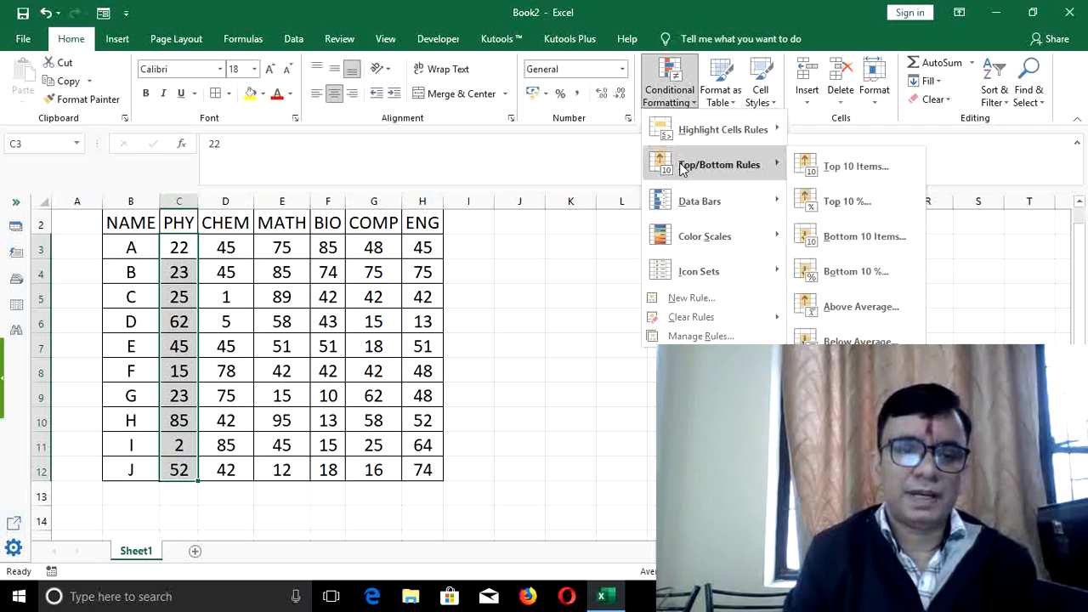
left_click(845, 173)
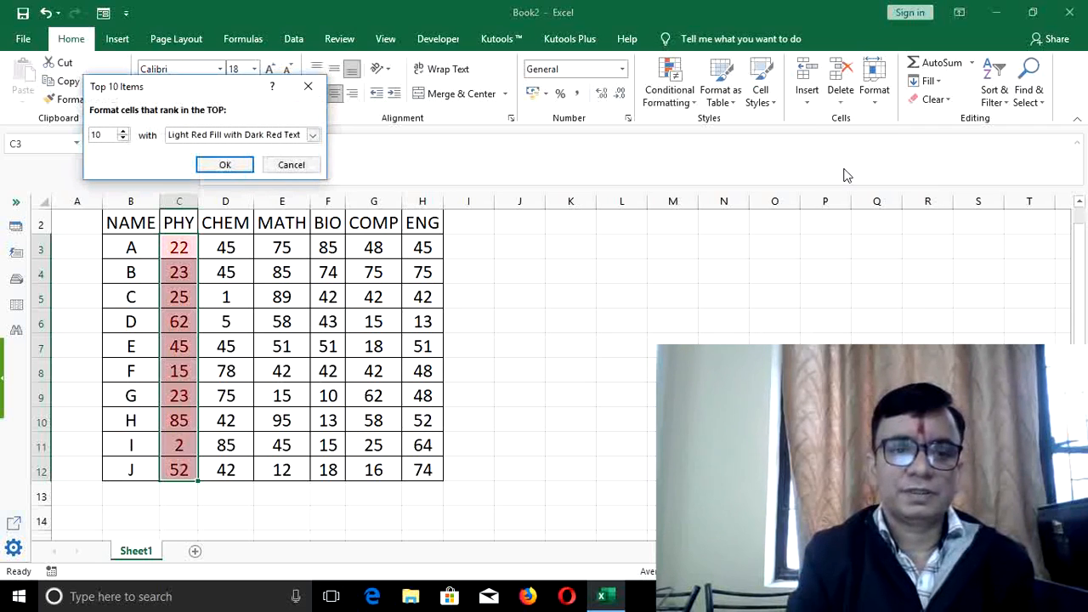
left_click(122, 139)
left_click(123, 138)
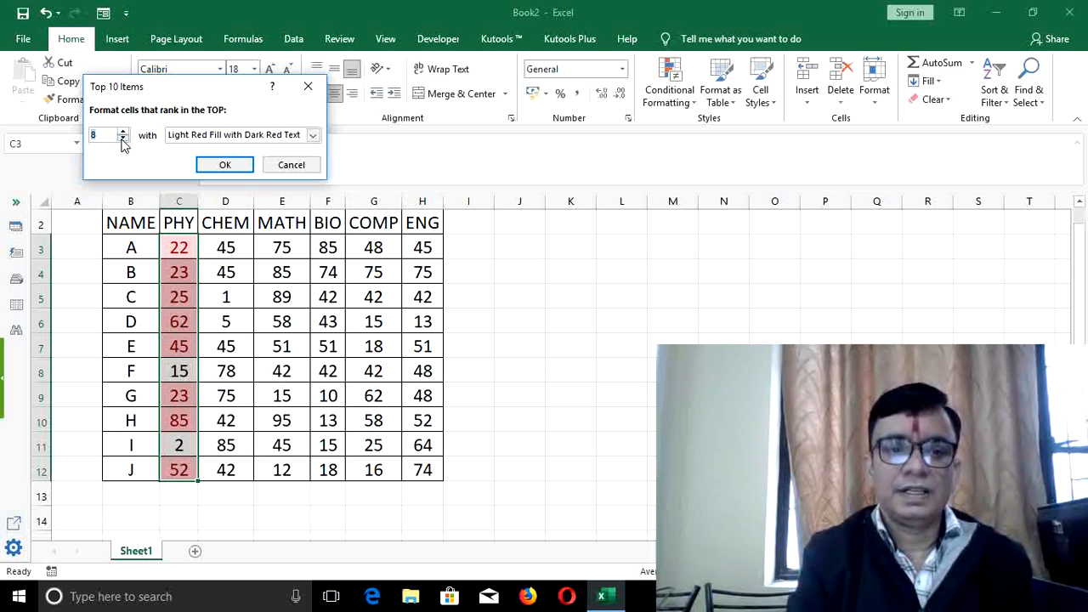
left_click(123, 140)
left_click(122, 140)
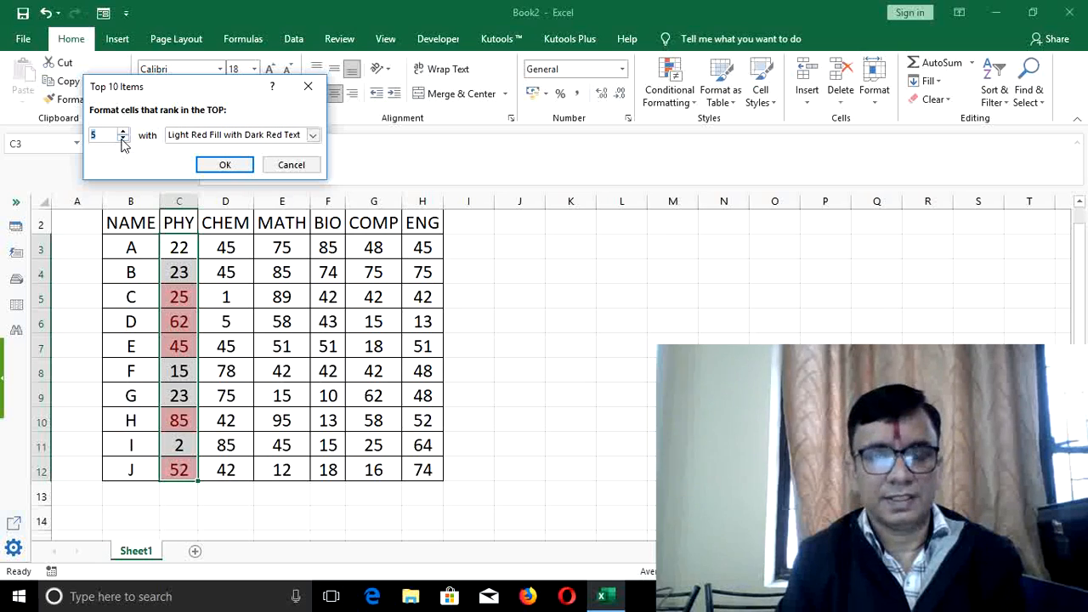
left_click(223, 167)
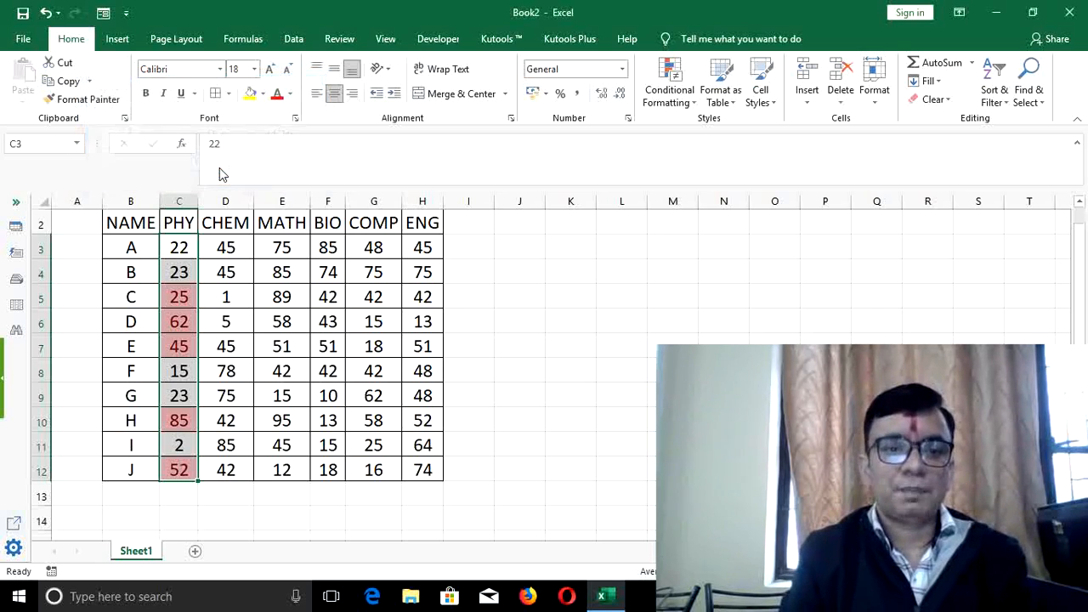
left_click(520, 309)
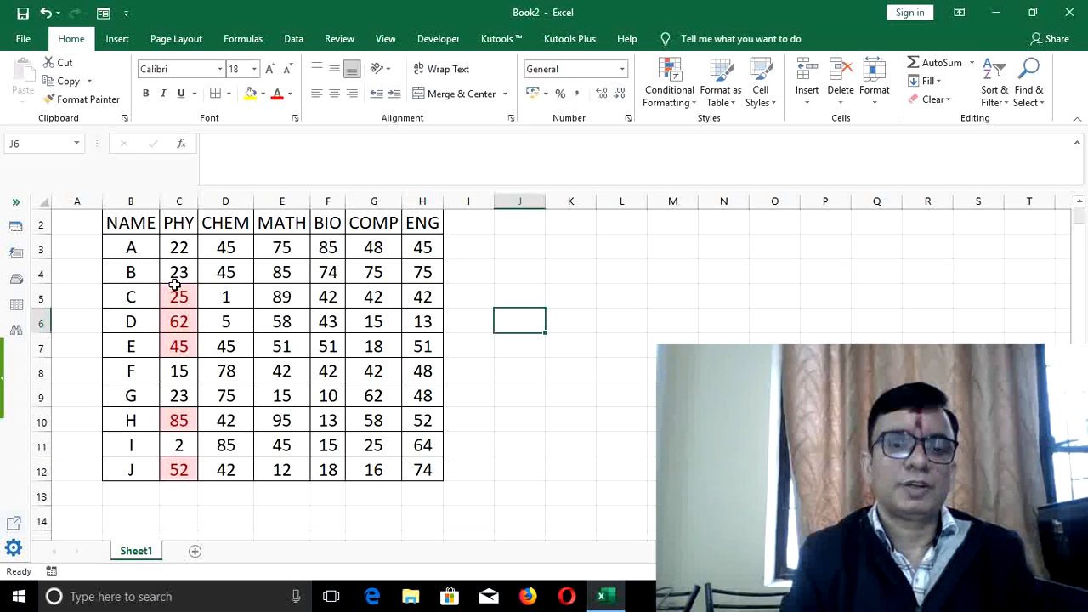
Start another Top 10 Items rule on the PHY marks in C3:C12 and give it a custom format with yellow fill.
left_click_drag(176, 244, 175, 462)
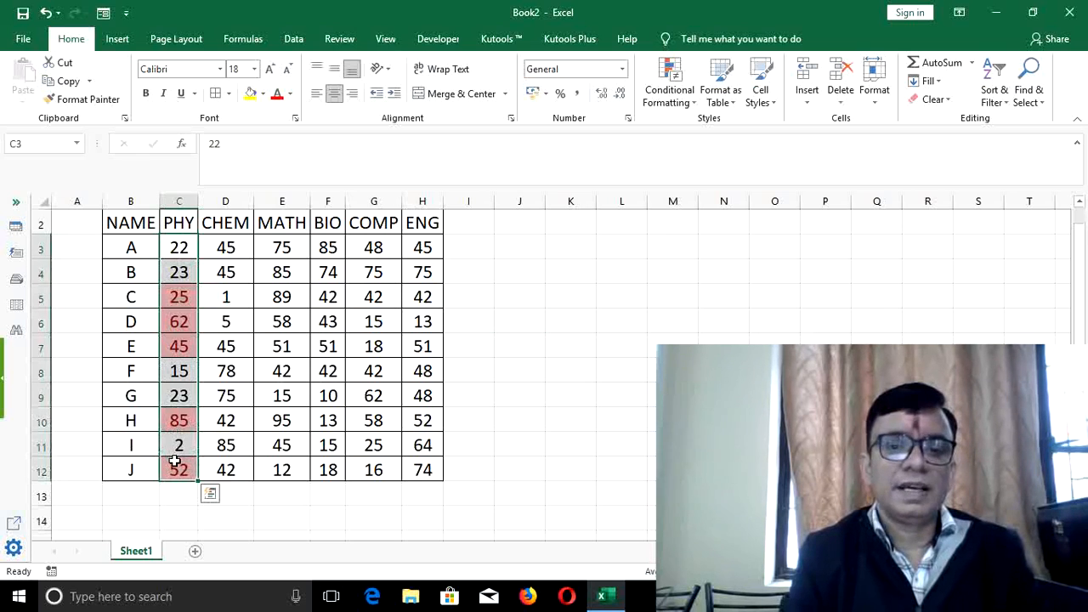
left_click(680, 100)
mouse_move(696, 168)
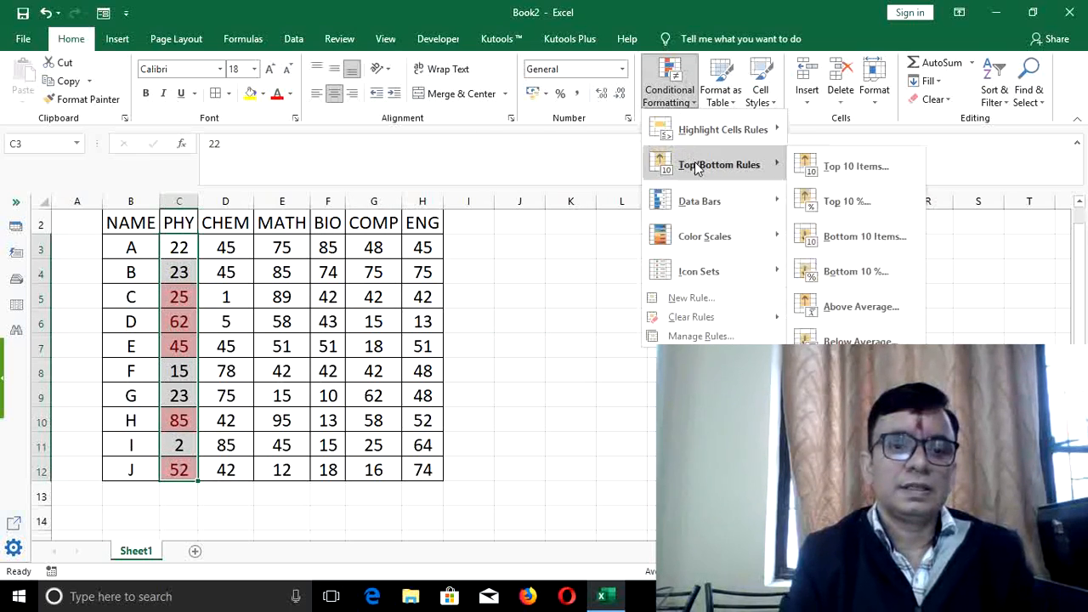
left_click(867, 165)
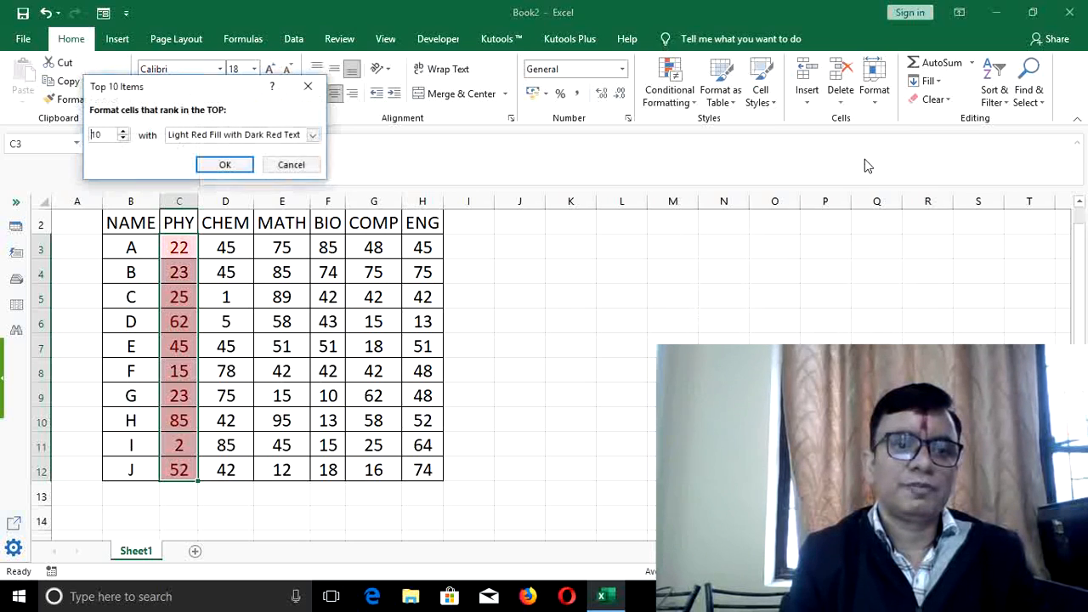
left_click(314, 136)
left_click(217, 216)
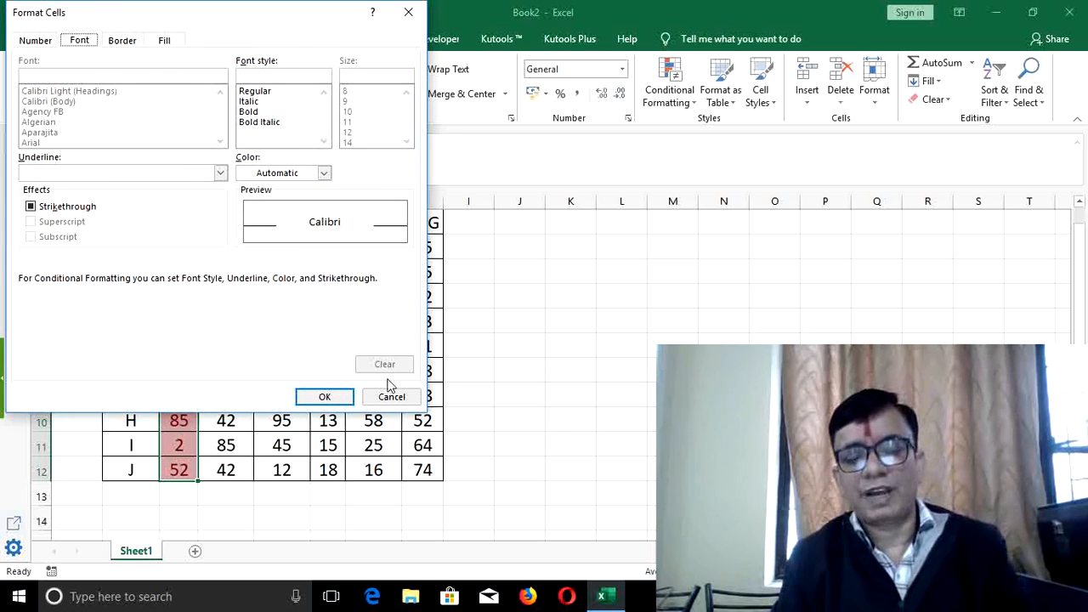
left_click(165, 41)
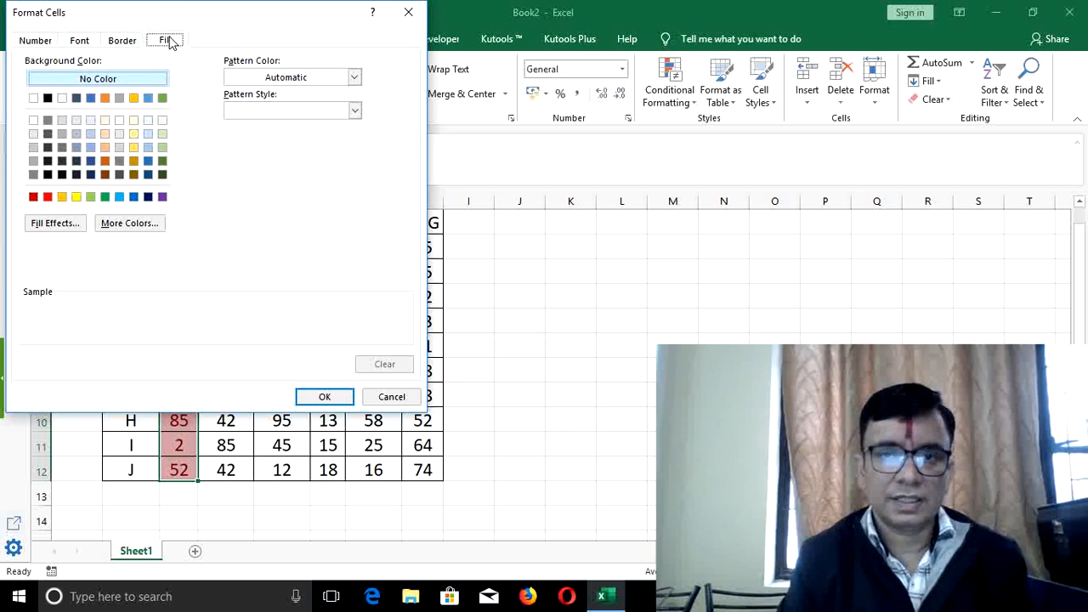
left_click(76, 199)
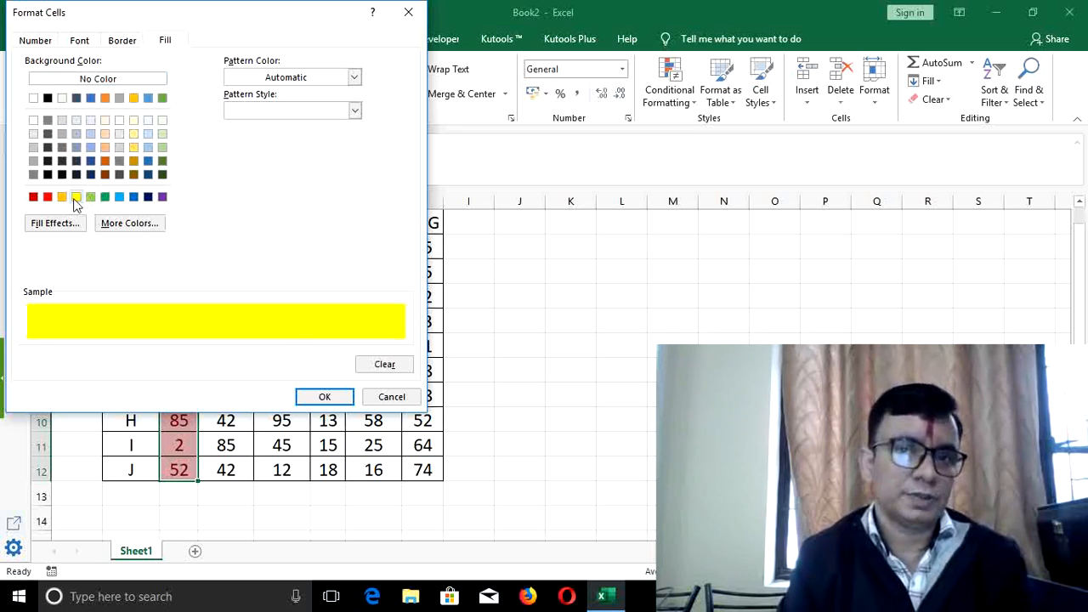
left_click(327, 397)
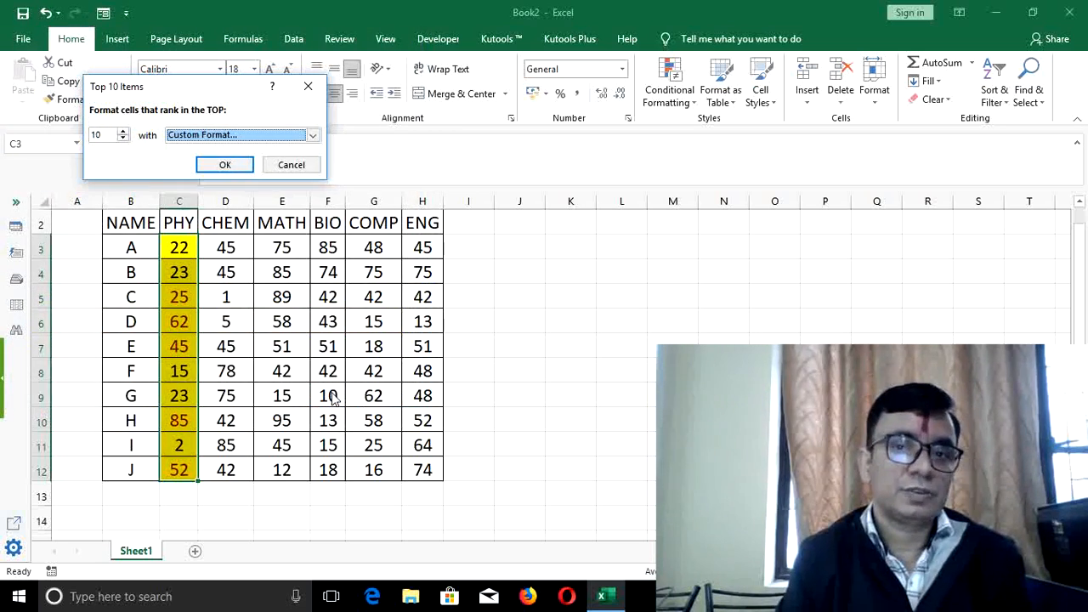
Set the yellow-fill rule to the top 5 items and apply it to the PHY marks.
left_click(124, 138)
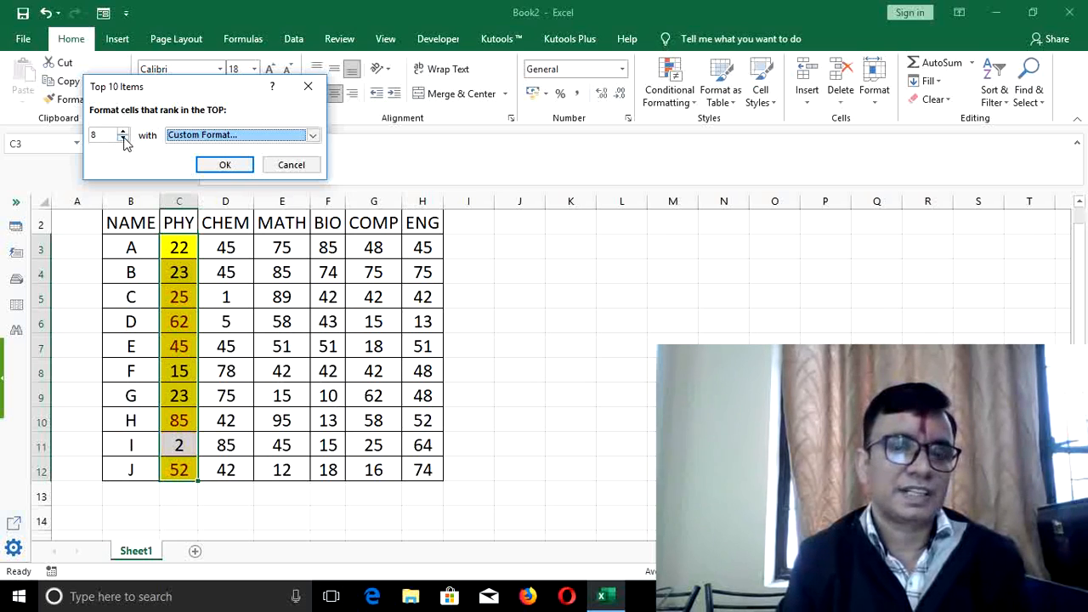
left_click(123, 138)
left_click(123, 139)
left_click(124, 138)
left_click(124, 138)
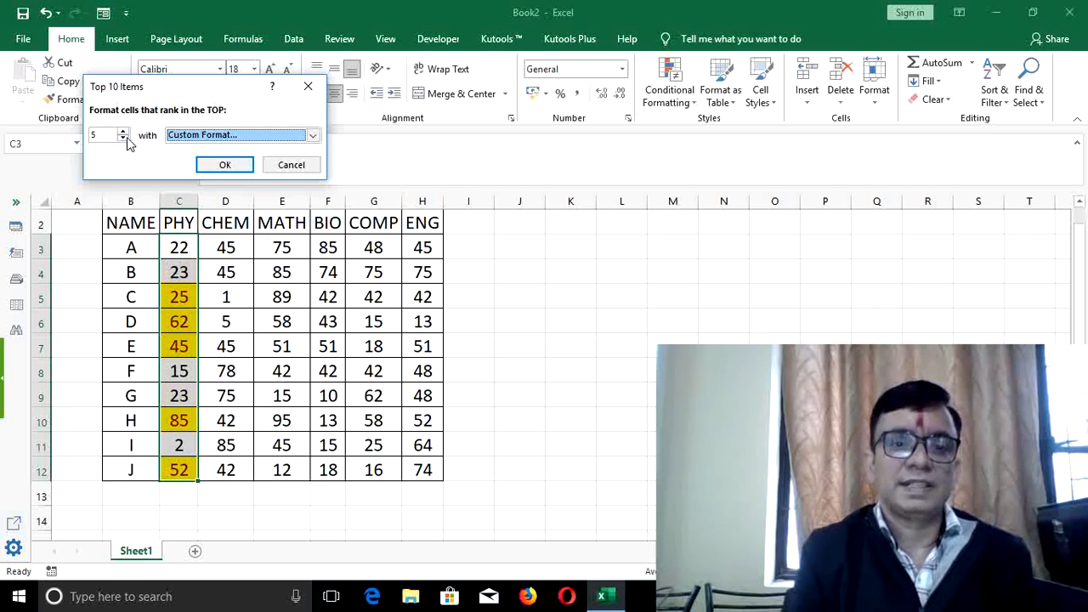
left_click(219, 165)
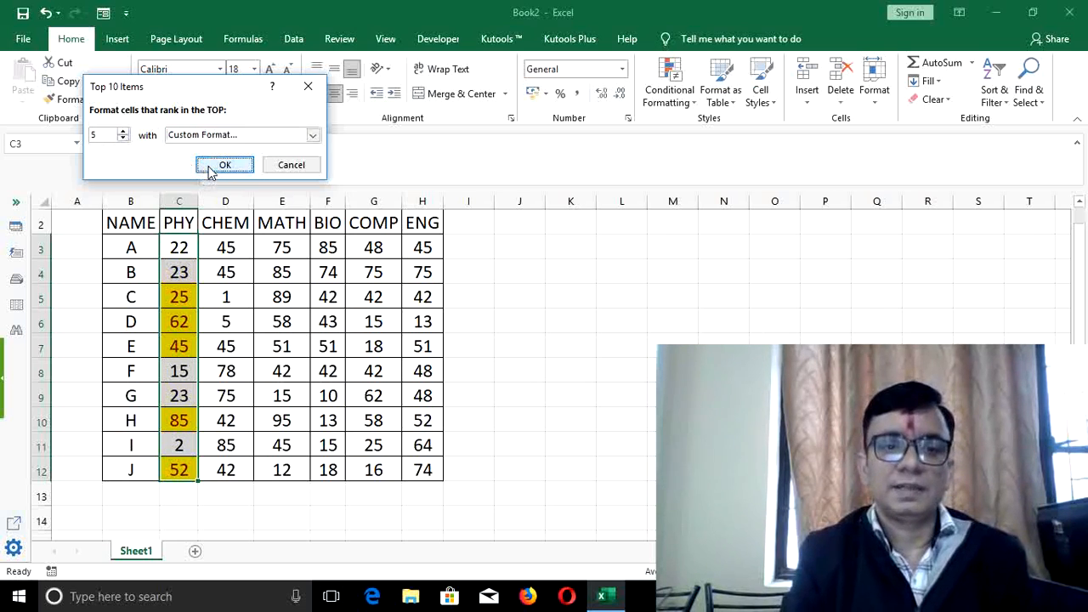
left_click(568, 318)
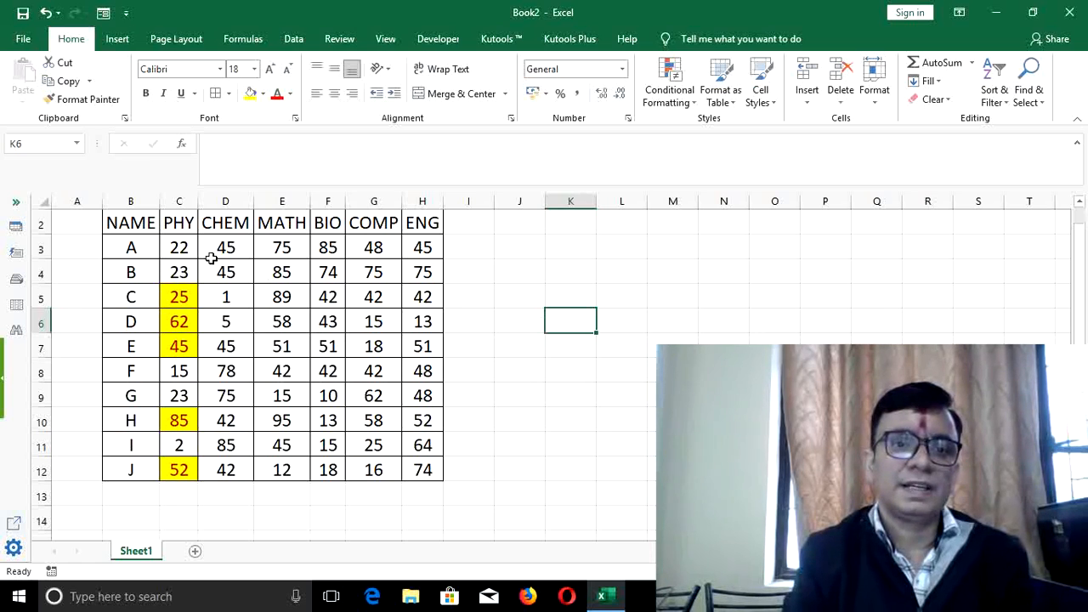
Start a Top 10 Items rule on all subject marks in C3:H12 and set its rank to the top 5.
left_click_drag(176, 248, 419, 467)
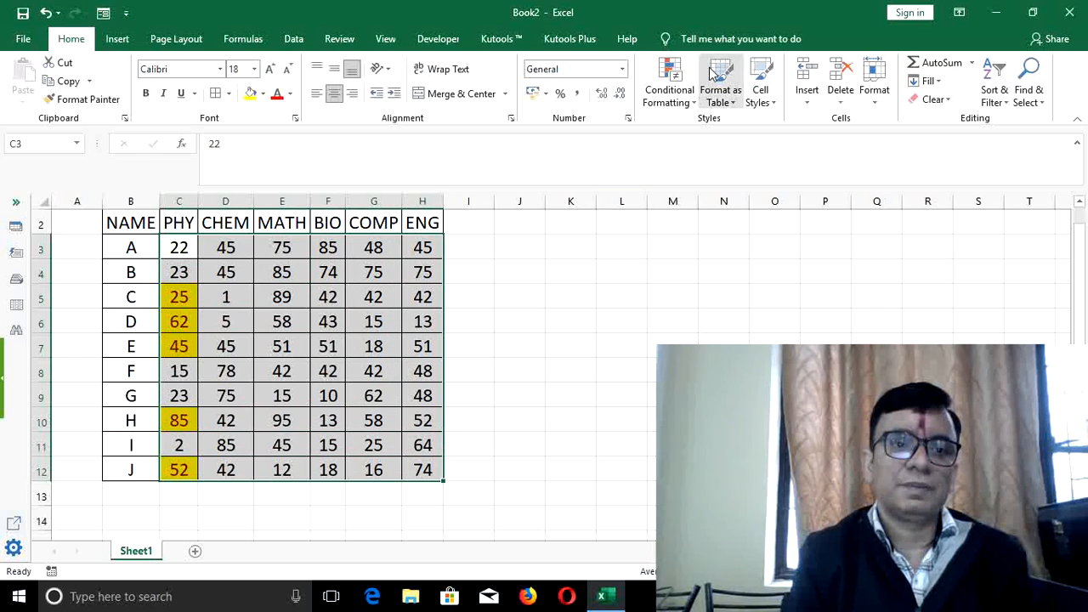
left_click(688, 105)
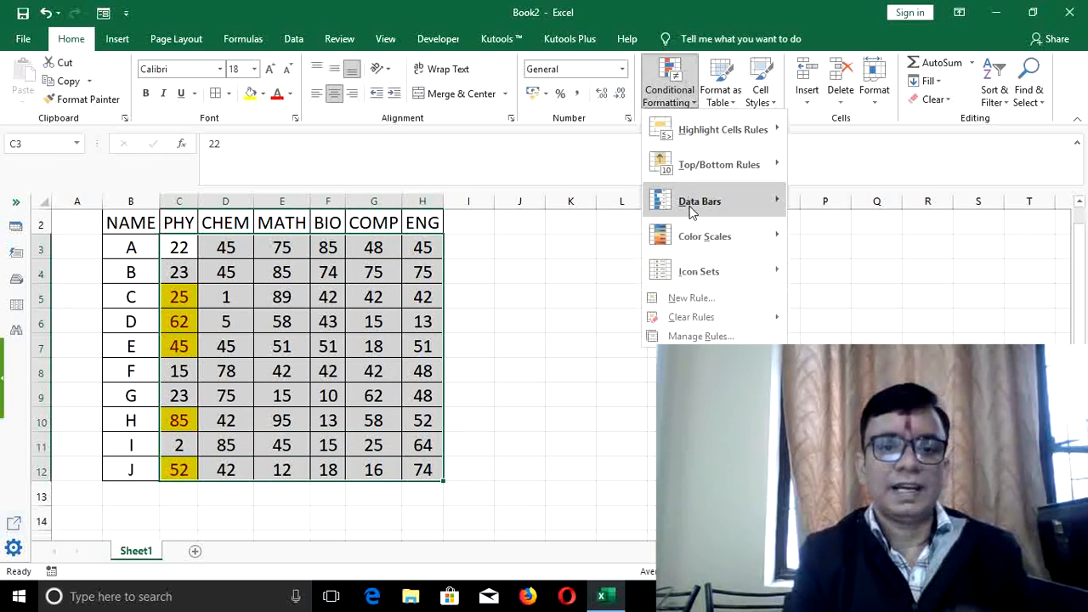
mouse_move(688, 164)
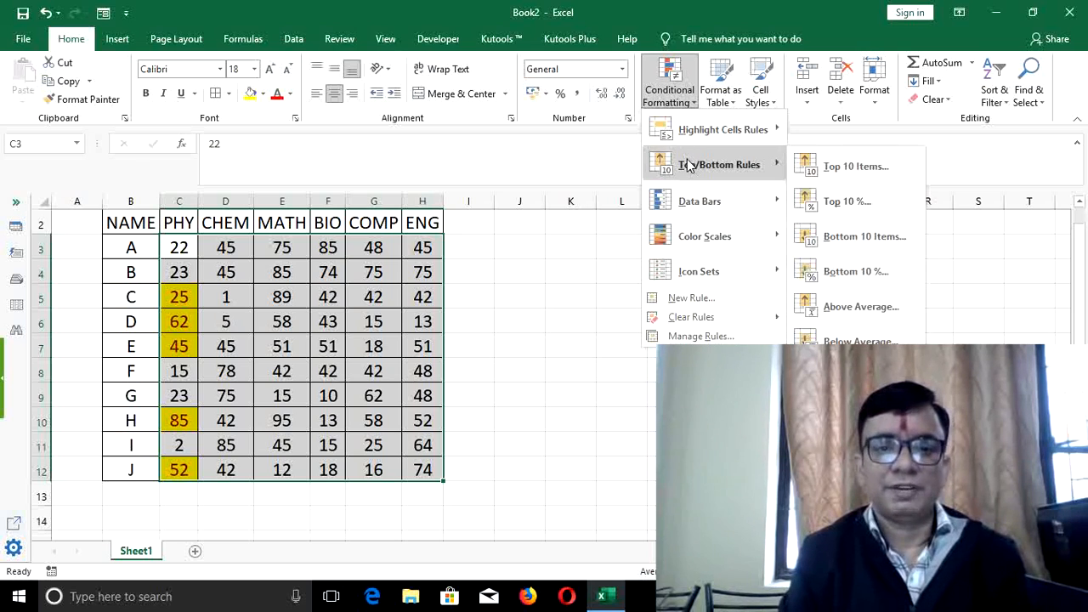
left_click(868, 168)
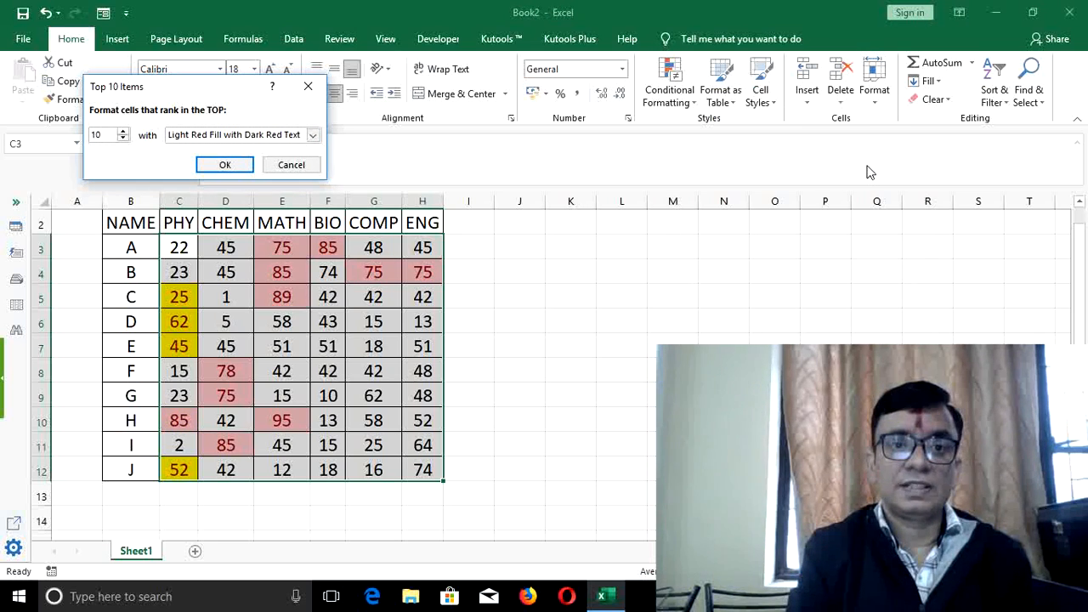
left_click(122, 138)
left_click(123, 139)
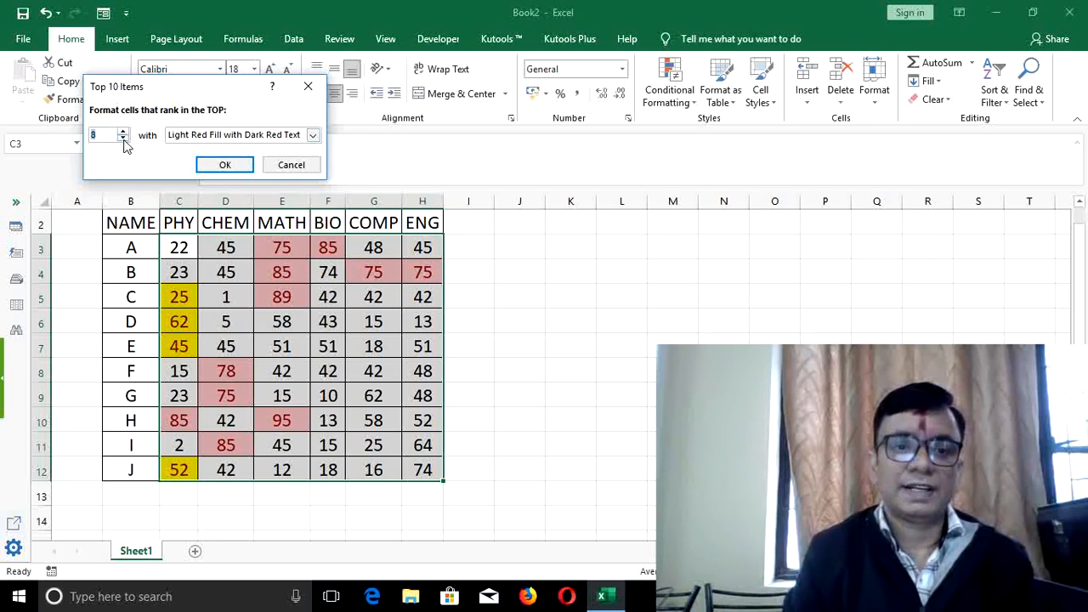
left_click(124, 139)
left_click(123, 139)
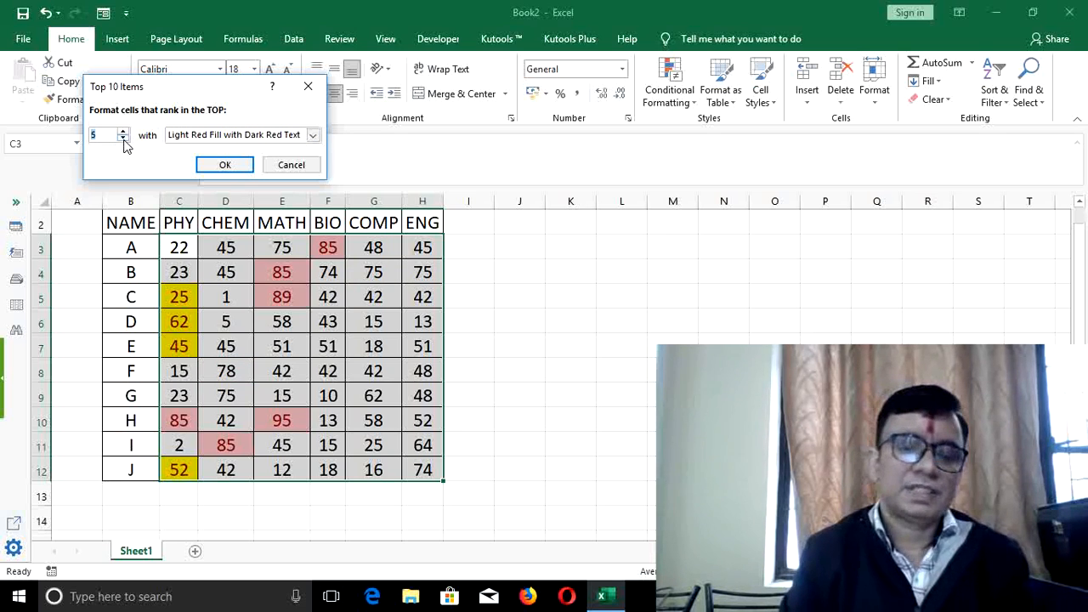
Give the top 5 rule on all subject marks a custom format with light green fill and apply it.
left_click(312, 136)
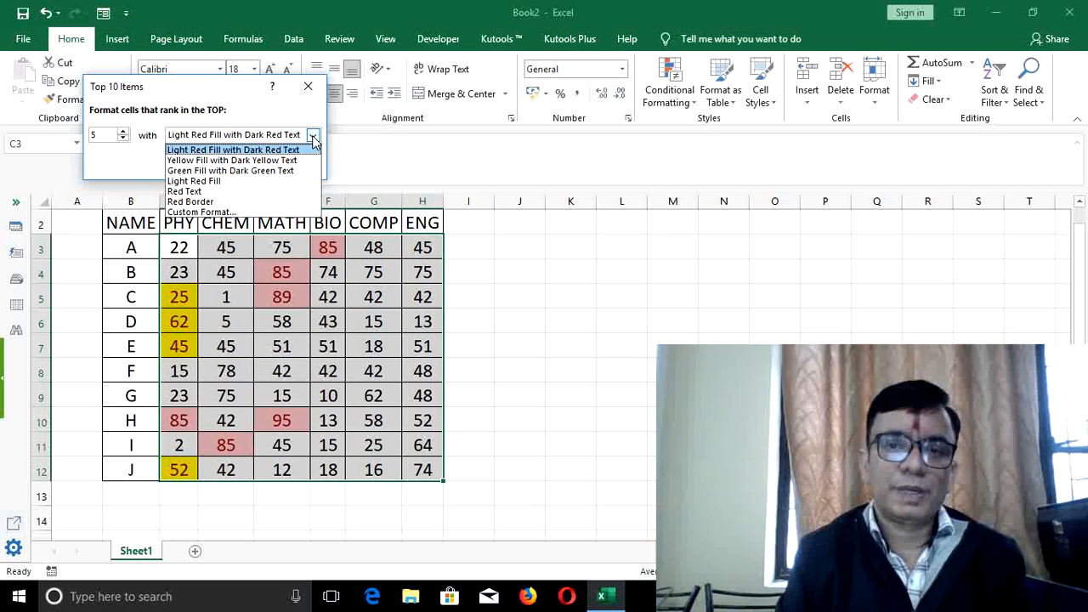
left_click(206, 213)
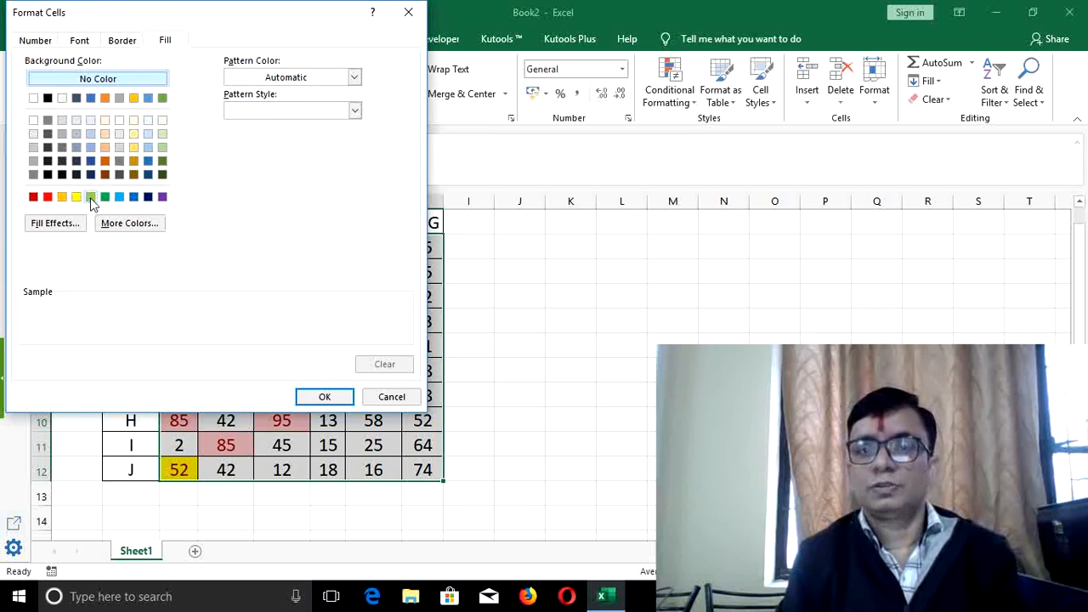
left_click(91, 199)
left_click(318, 397)
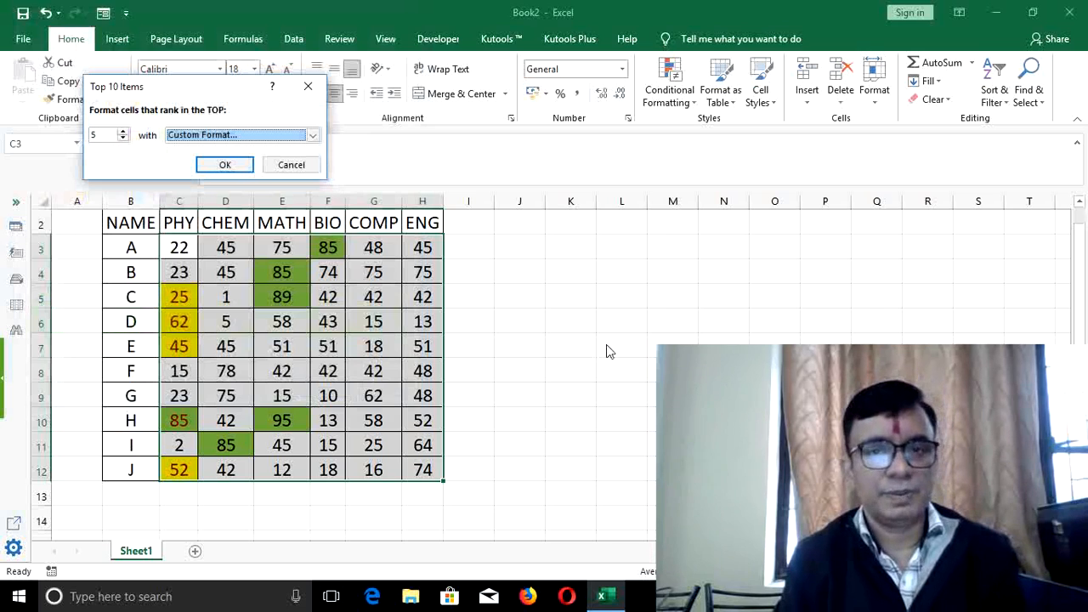
left_click(229, 165)
left_click(555, 316)
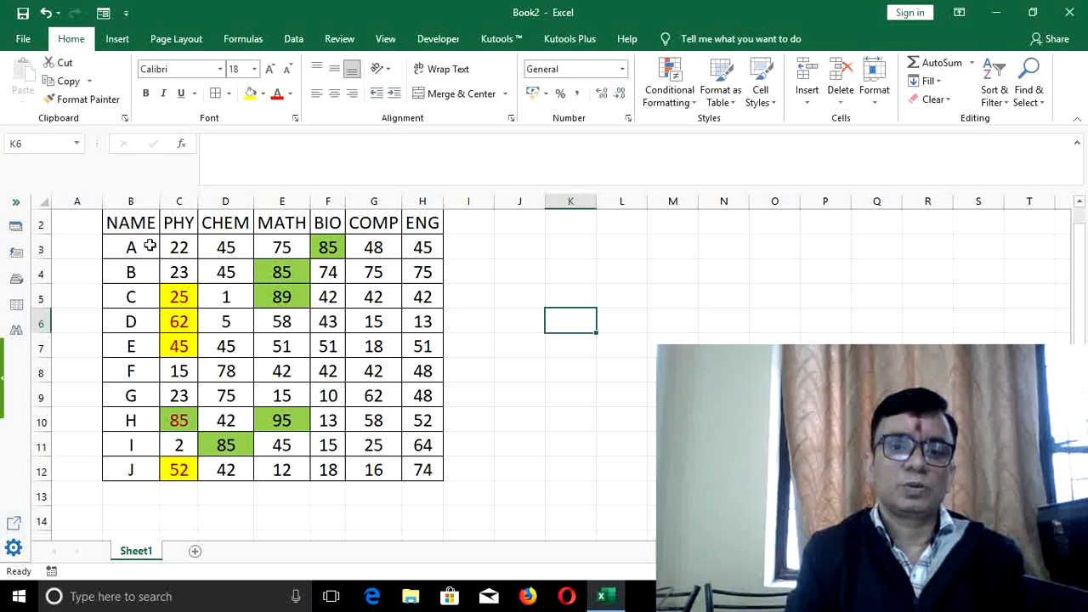
Clear the conditional formatting rules from the selected subject marks in C3:H12.
left_click_drag(170, 246, 421, 472)
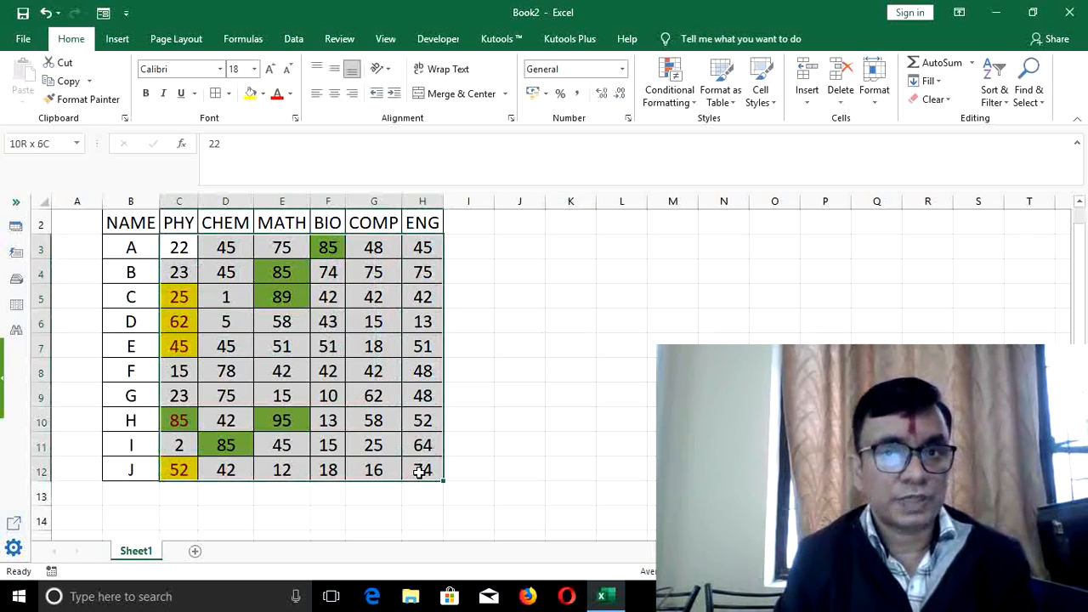
left_click(1026, 98)
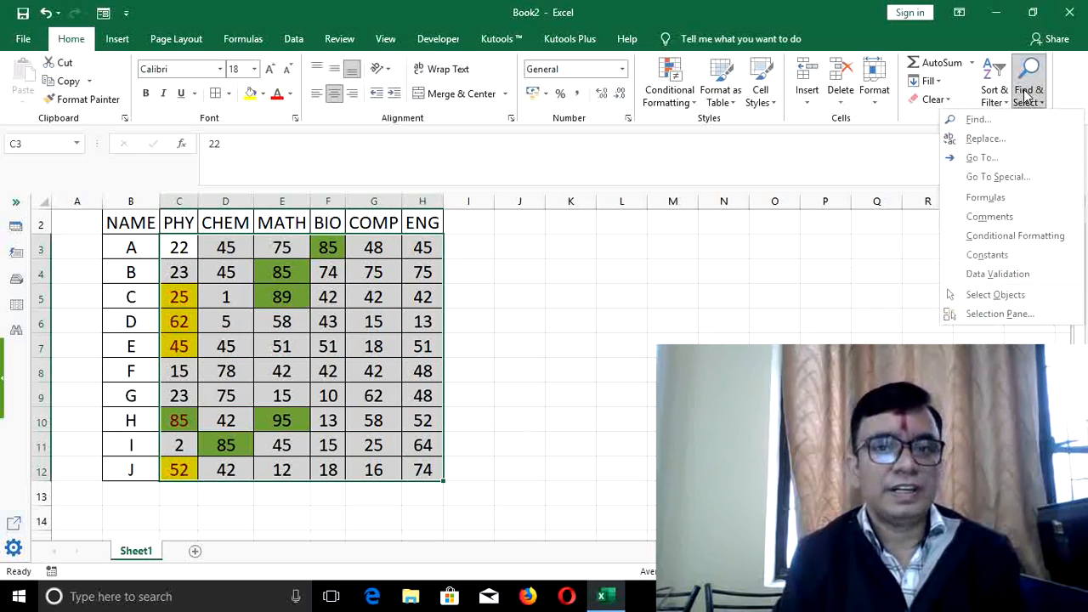
left_click(993, 240)
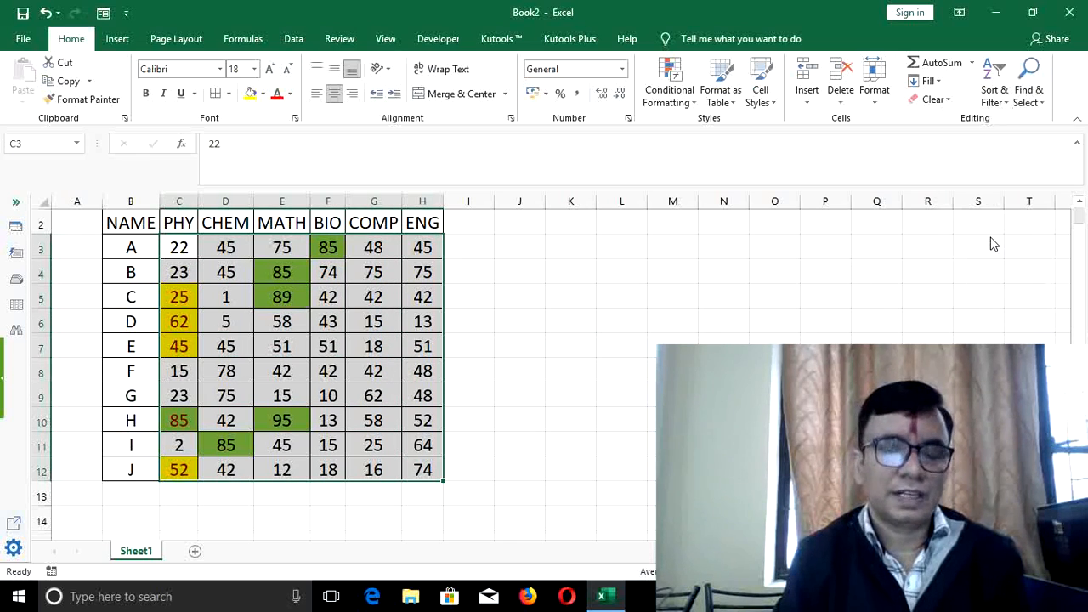
left_click(671, 95)
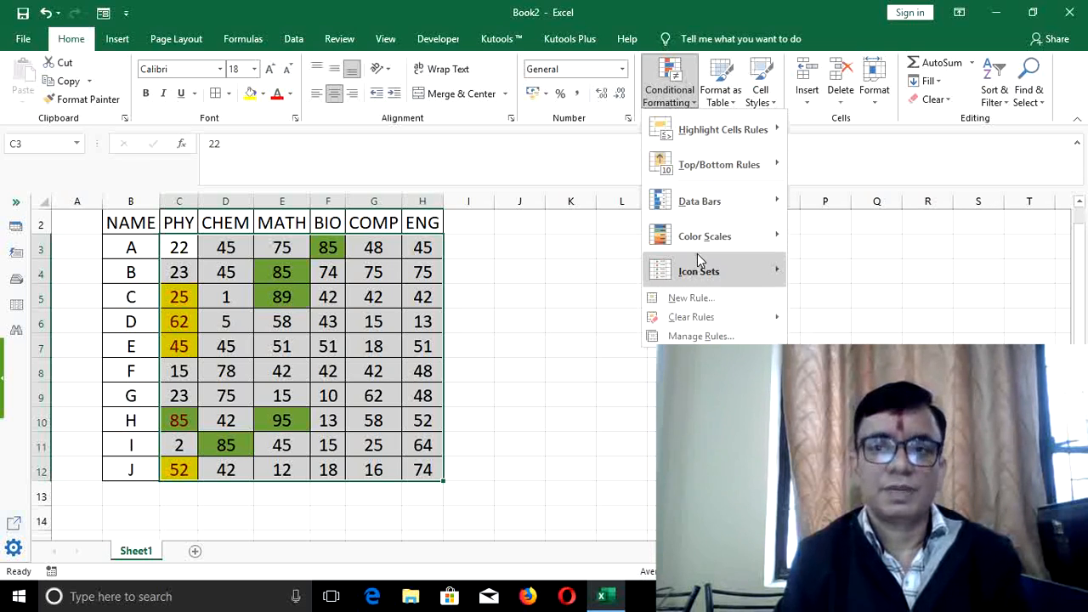
mouse_move(696, 317)
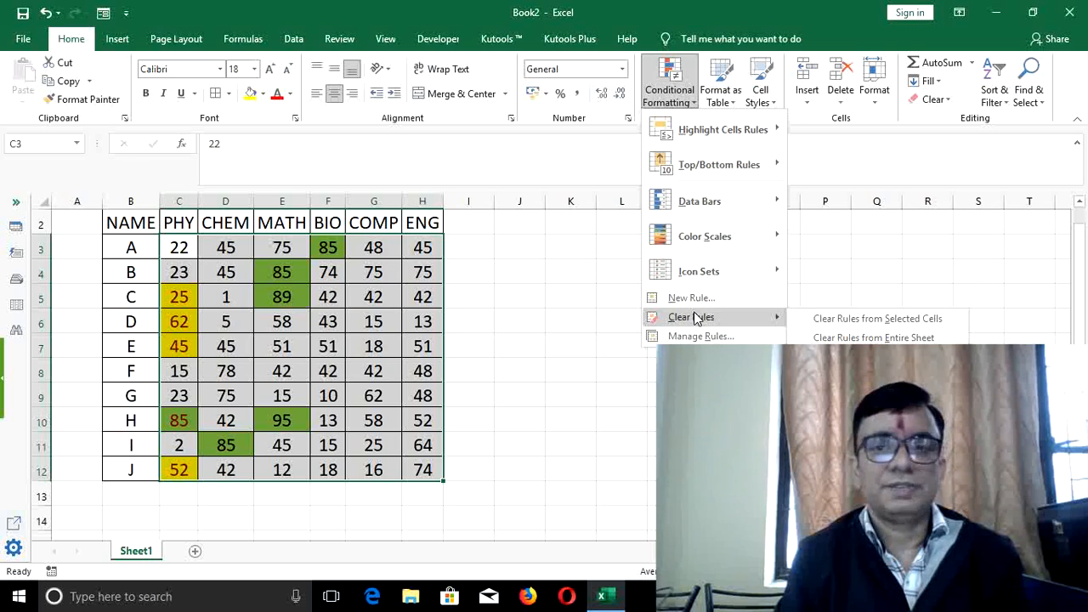
left_click(816, 319)
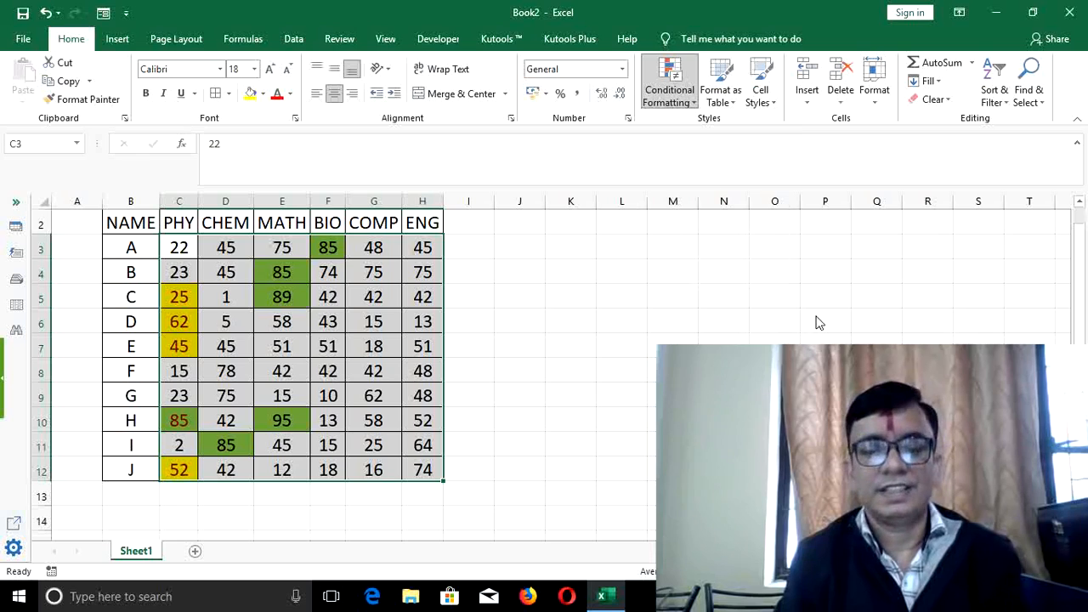
left_click(673, 299)
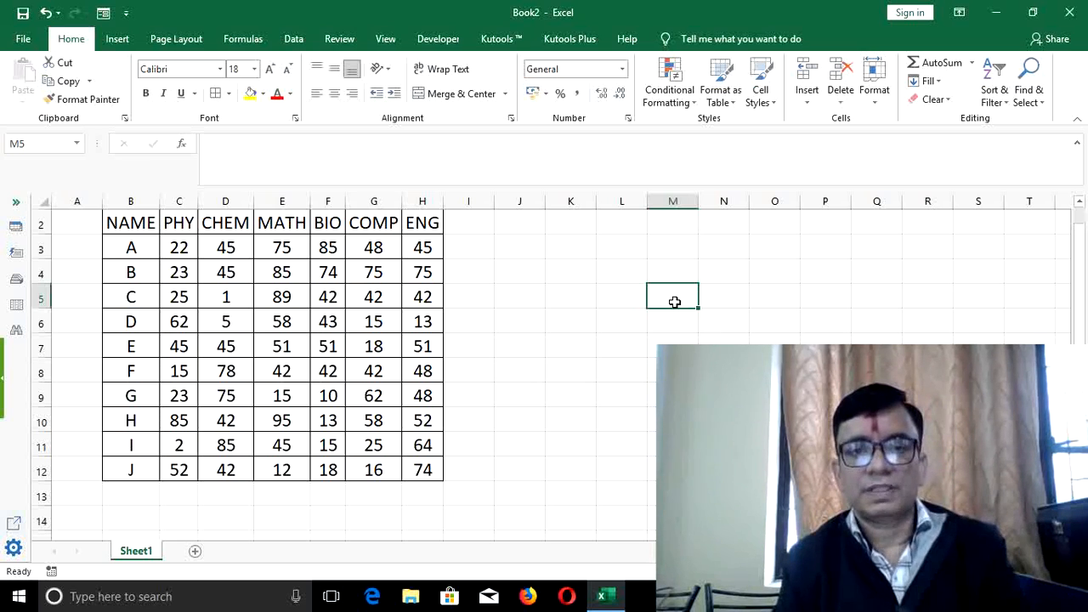
left_click(678, 95)
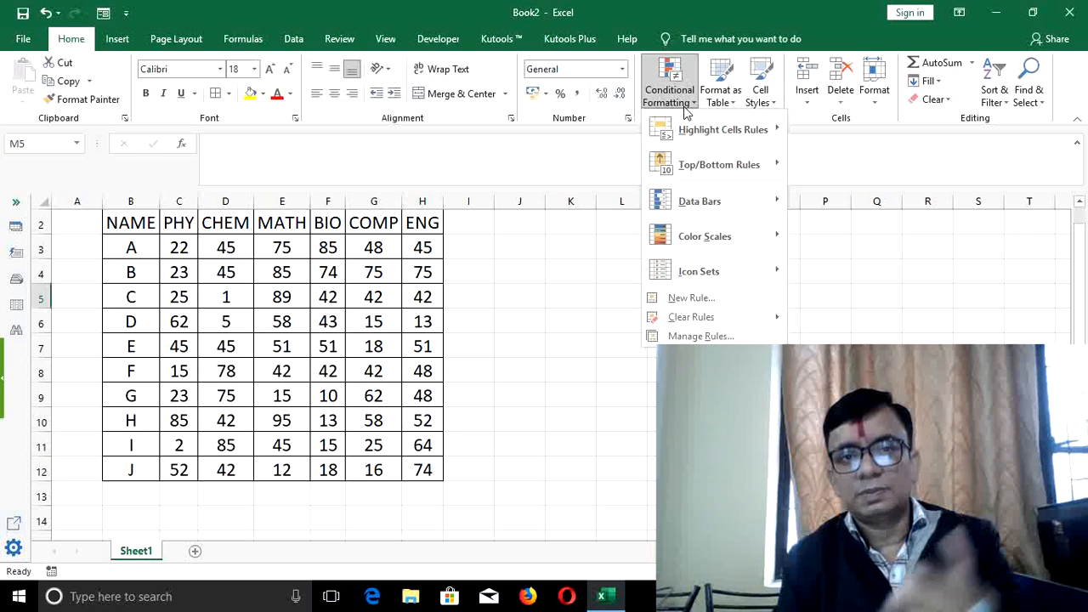
mouse_move(701, 170)
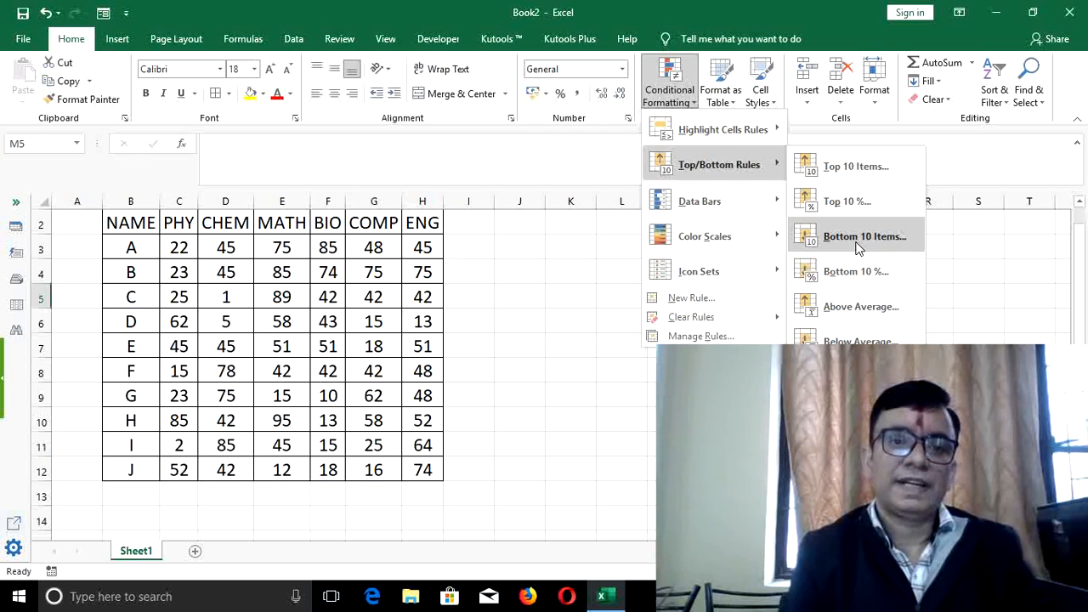
left_click(561, 272)
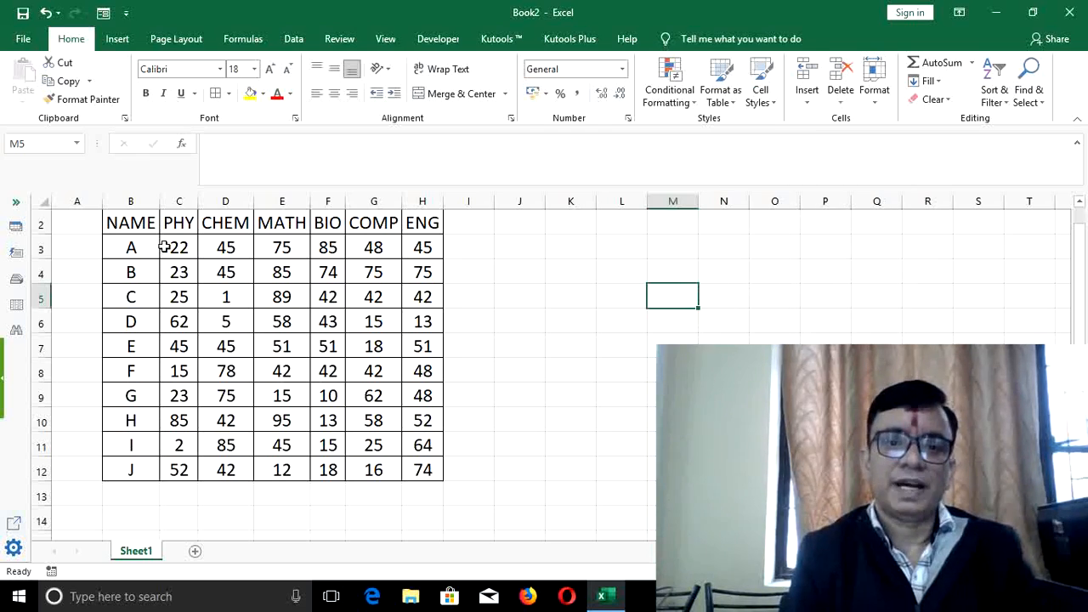
Highlight the bottom 10 marks in C3:H12 with a Bottom 10 Items rule using Light Red Fill with Dark Red Text.
left_click_drag(164, 246, 429, 468)
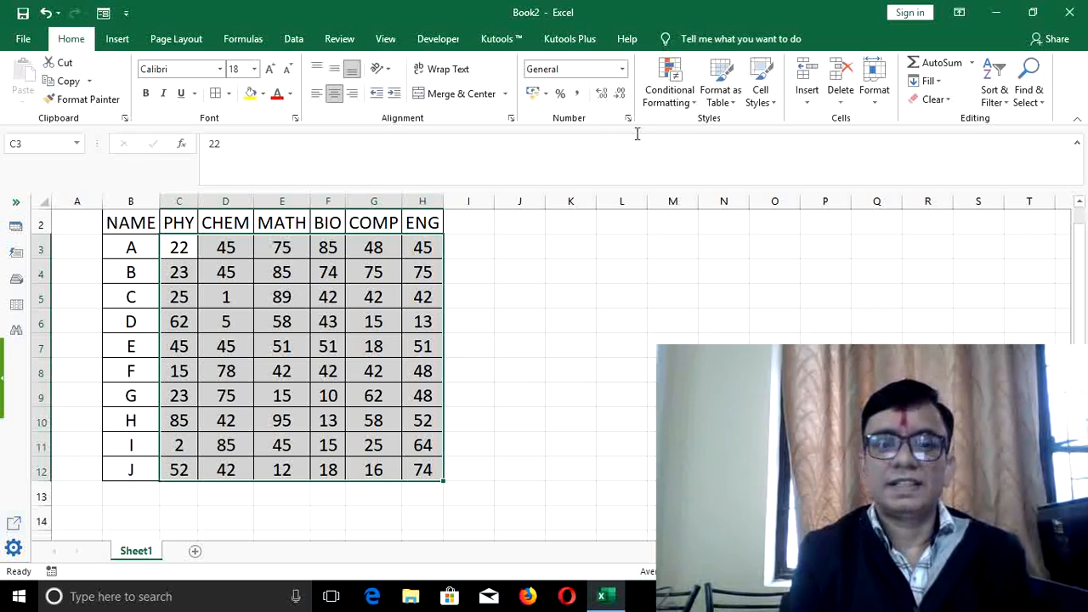
left_click(685, 102)
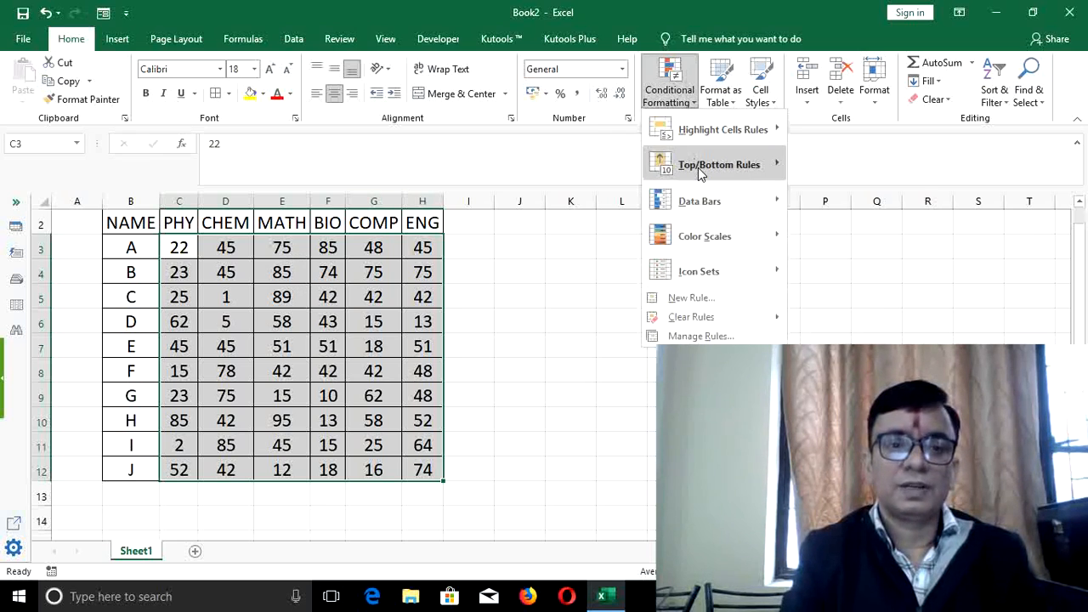
left_click(866, 235)
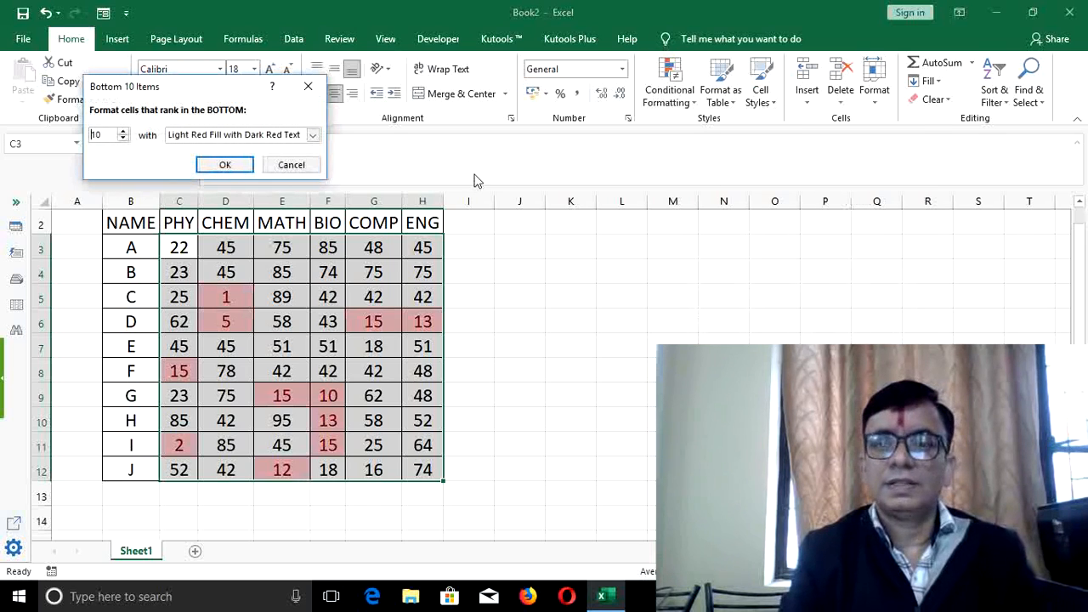
left_click(227, 164)
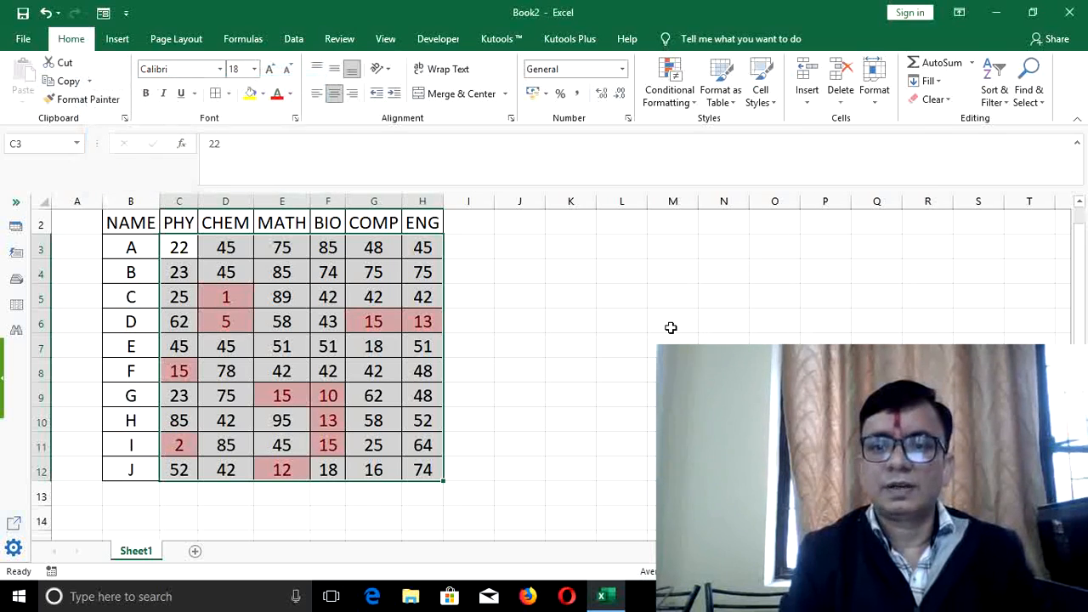
left_click(671, 324)
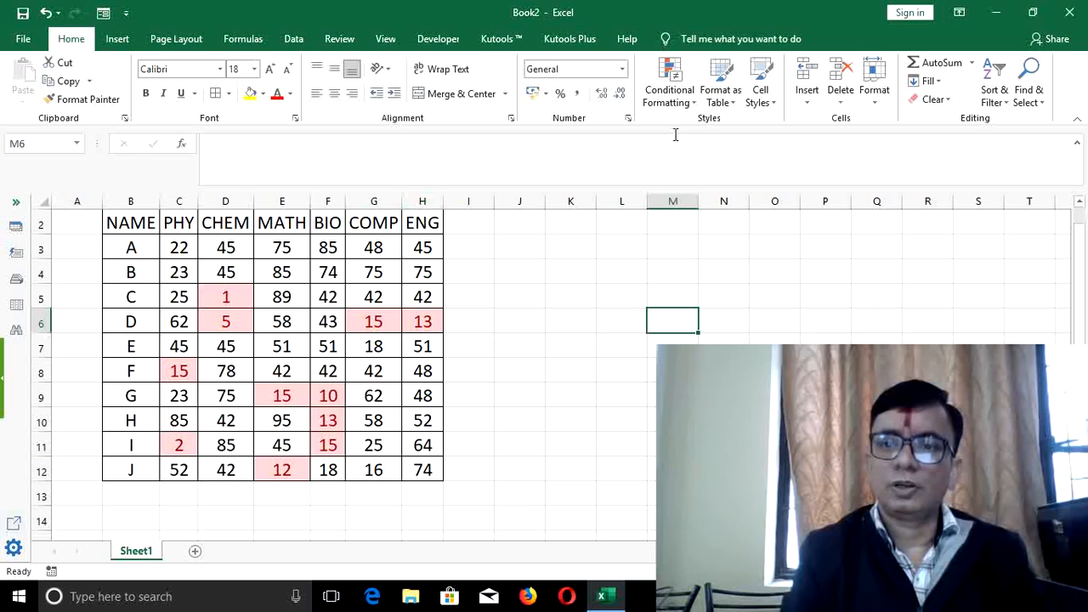
Remove the Bottom 10 Items highlighting by clearing the rules from the selected marks in C3:H12.
left_click(692, 96)
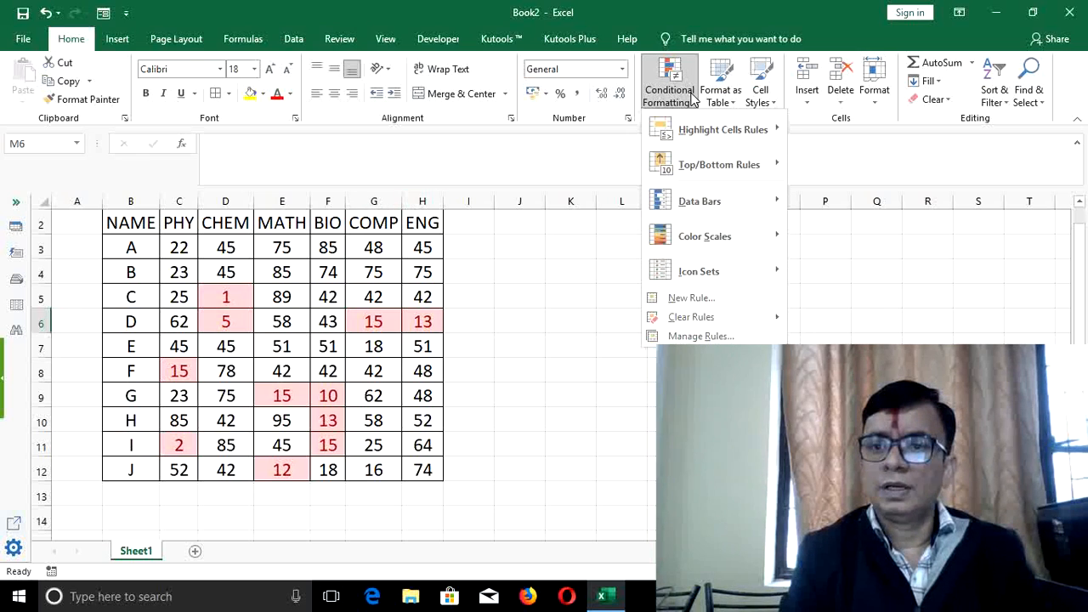
left_click(191, 259)
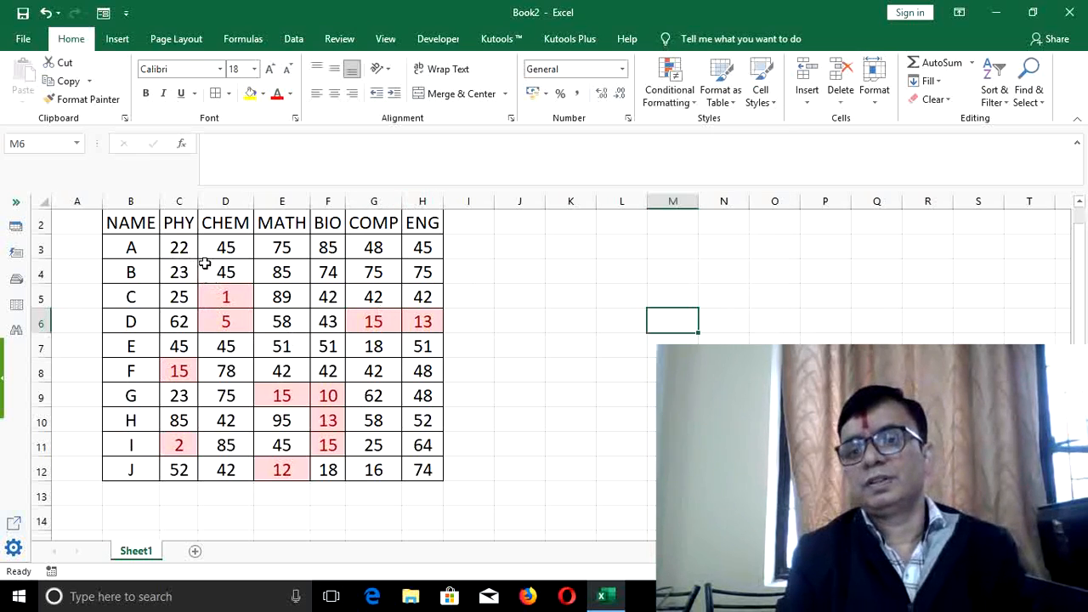
left_click_drag(176, 252, 422, 469)
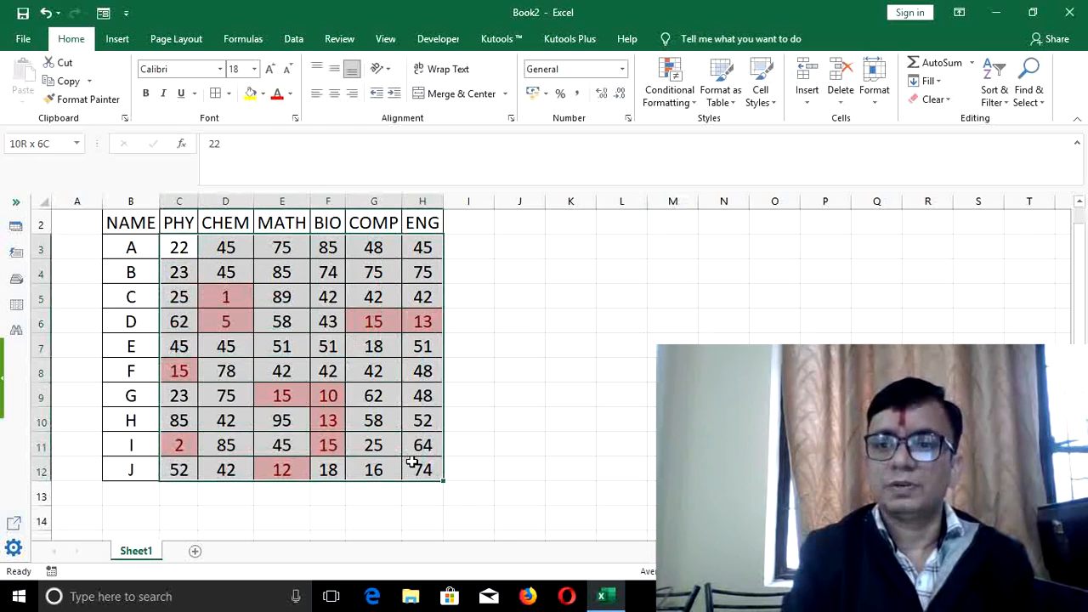
left_click(663, 102)
mouse_move(708, 319)
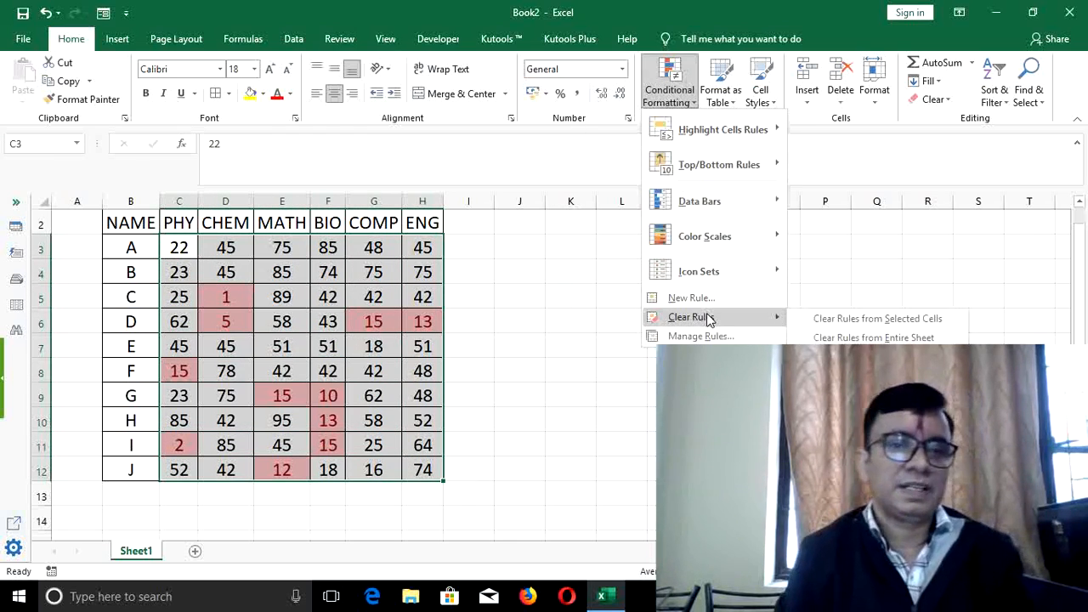
left_click(826, 320)
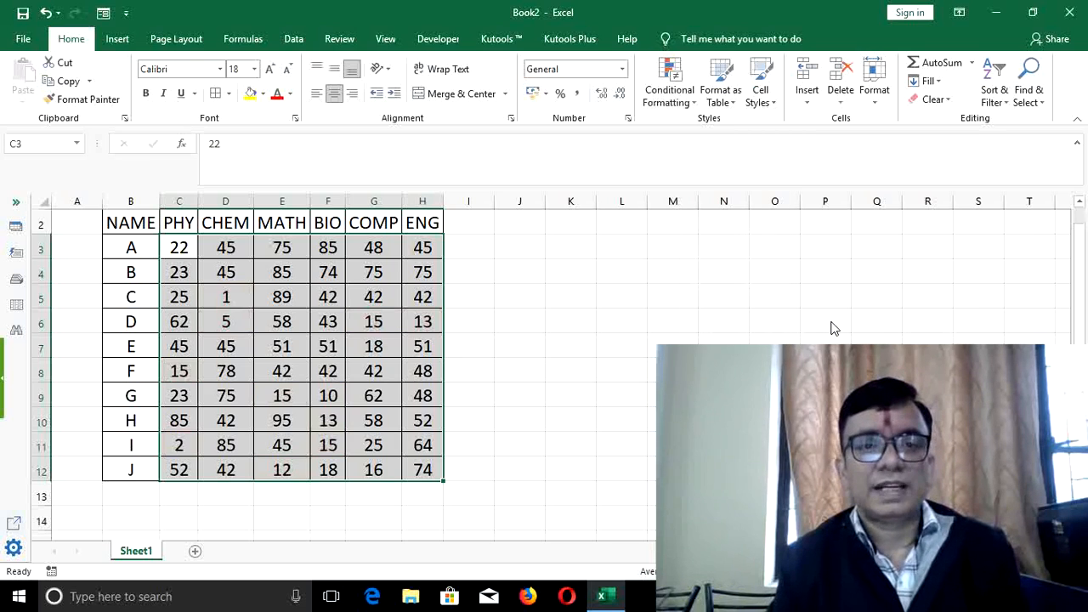
left_click(672, 316)
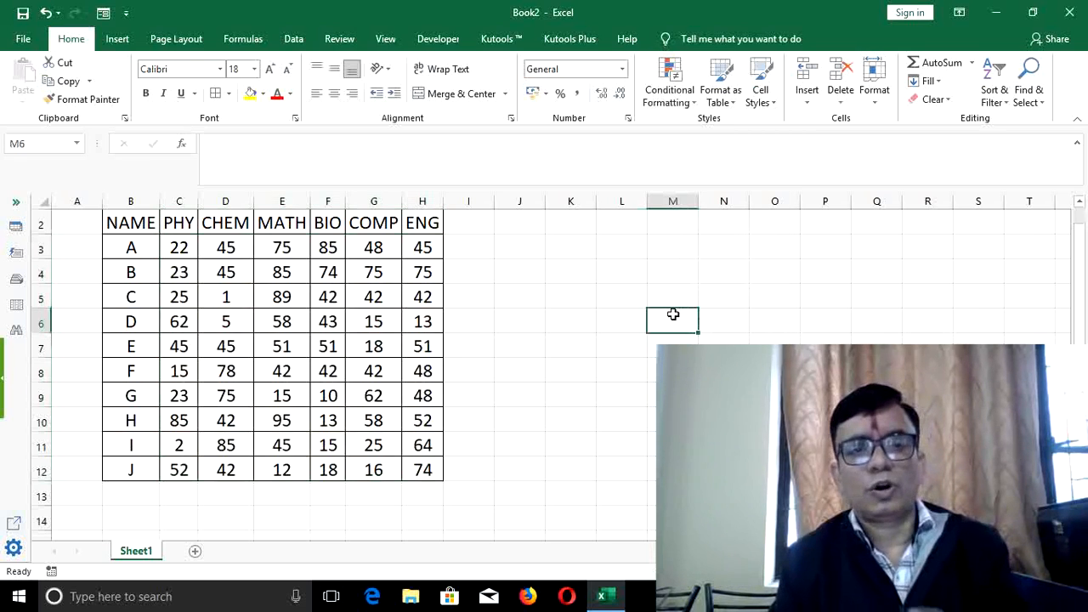
left_click(671, 92)
mouse_move(714, 168)
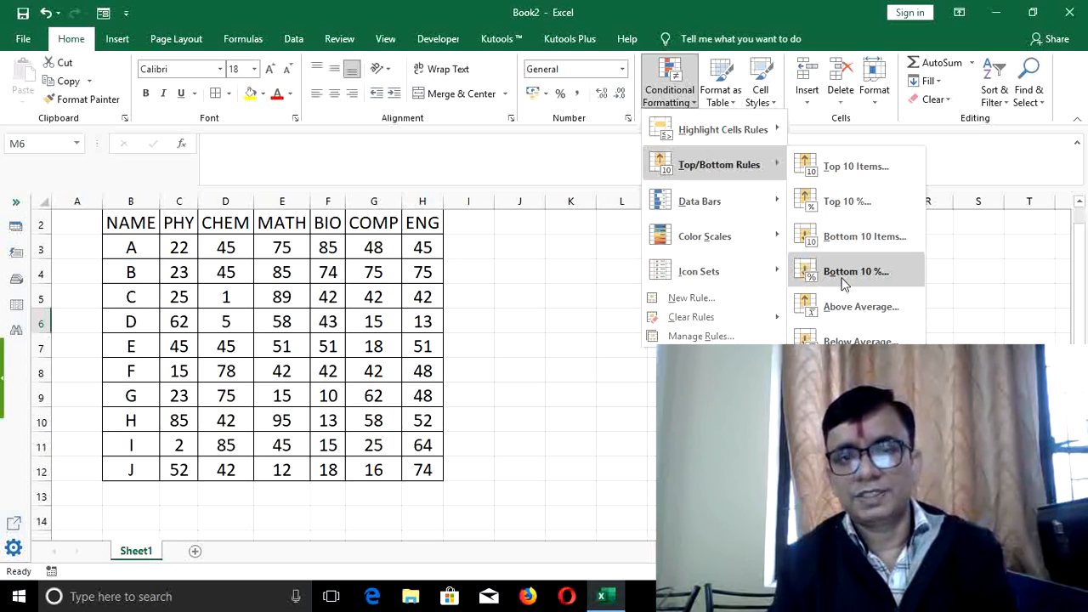
left_click(612, 268)
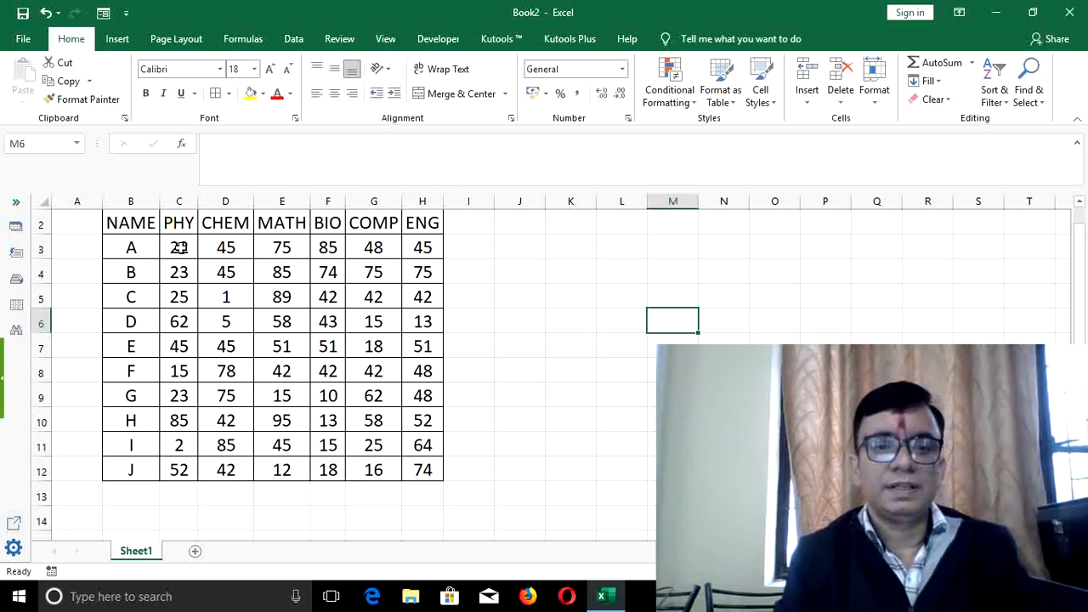
Highlight the top 10% of marks in C3:H12 with a Top 10% rule using Green Fill with Dark Green Text.
left_click_drag(178, 248, 422, 468)
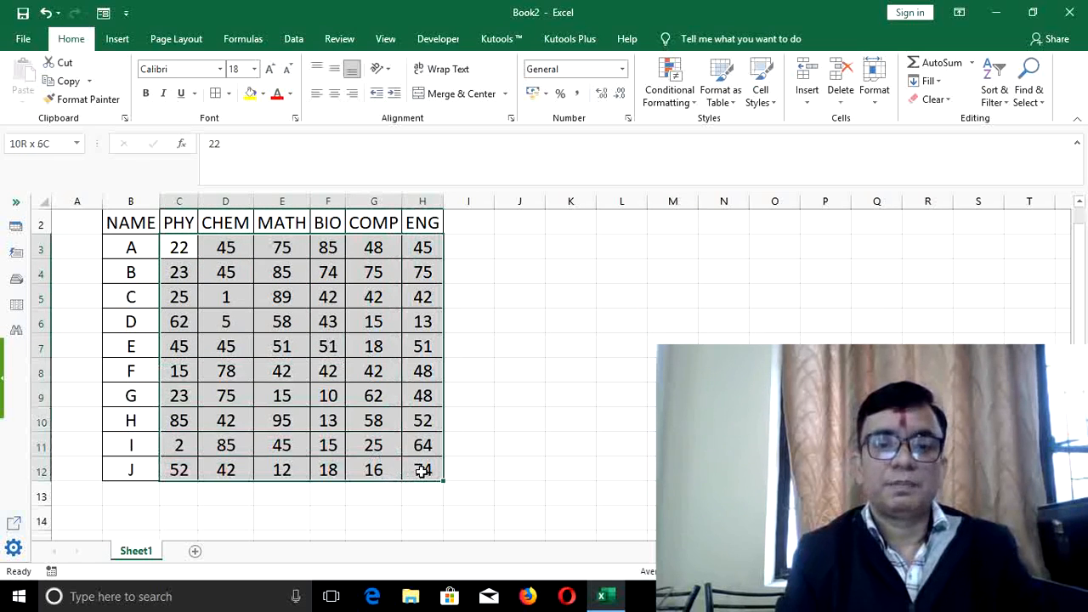
left_click(688, 95)
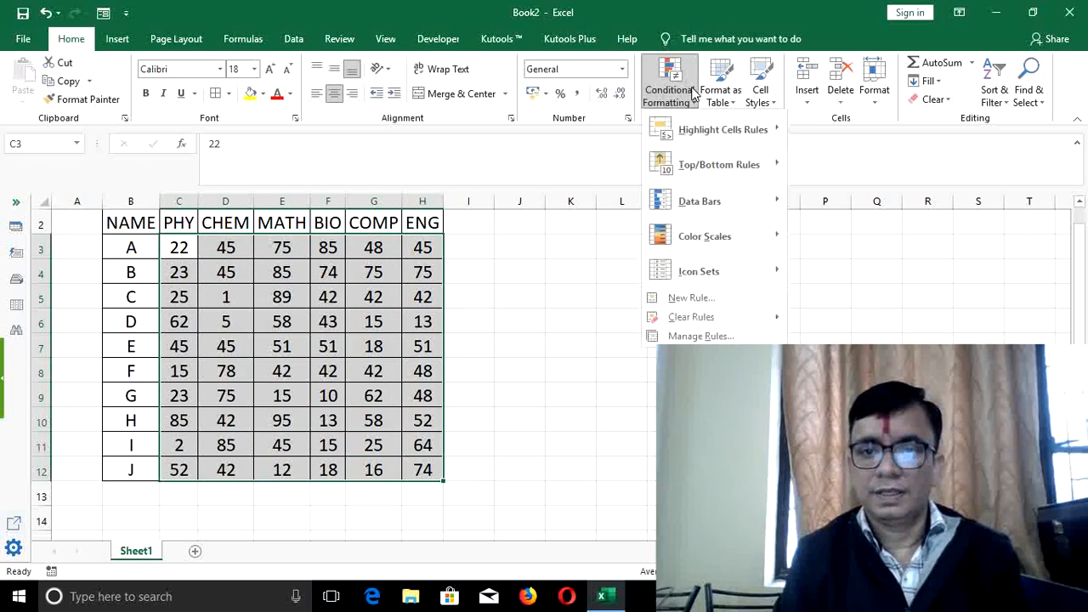
mouse_move(714, 165)
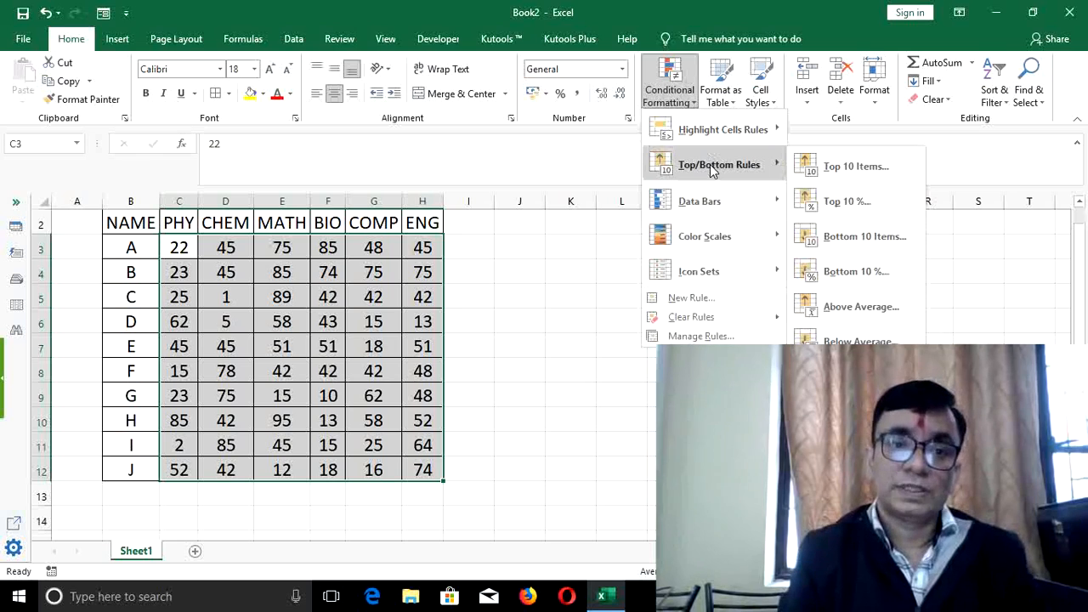
left_click(860, 204)
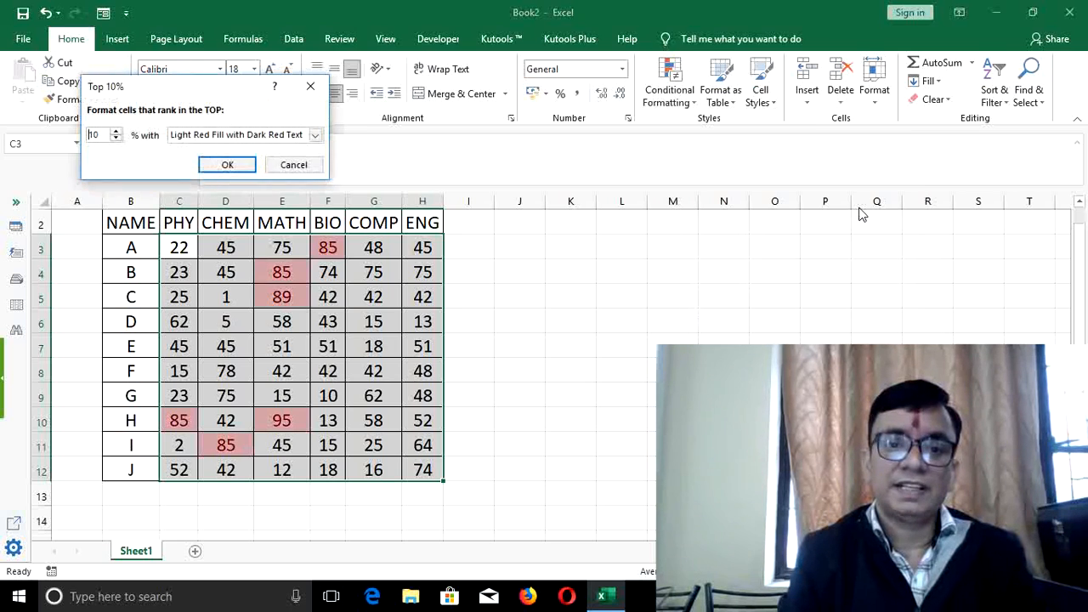
left_click(316, 136)
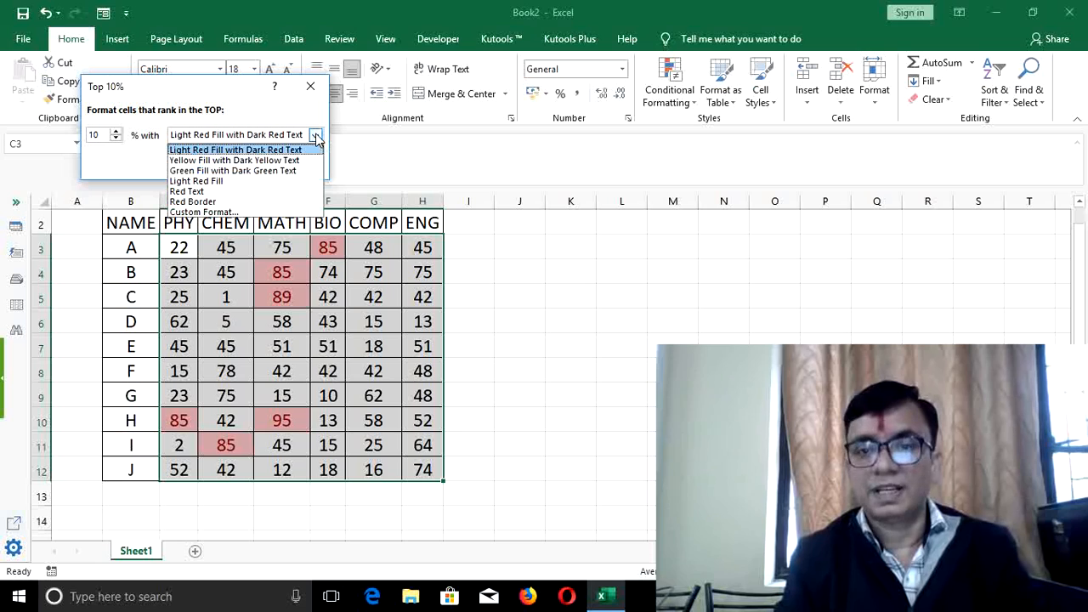
left_click(260, 171)
left_click(242, 167)
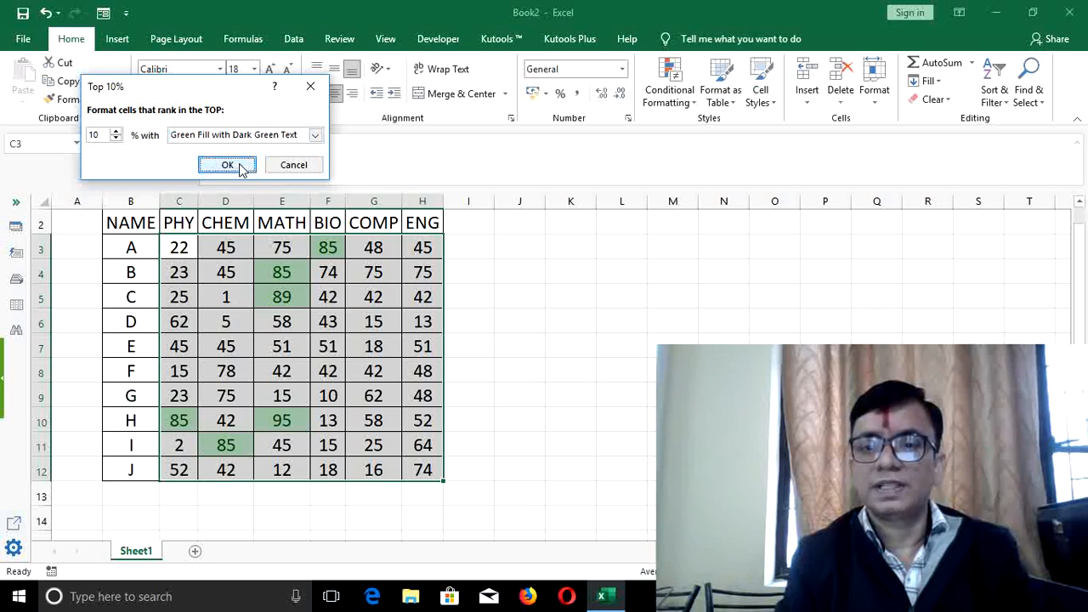
left_click_drag(621, 320, 624, 317)
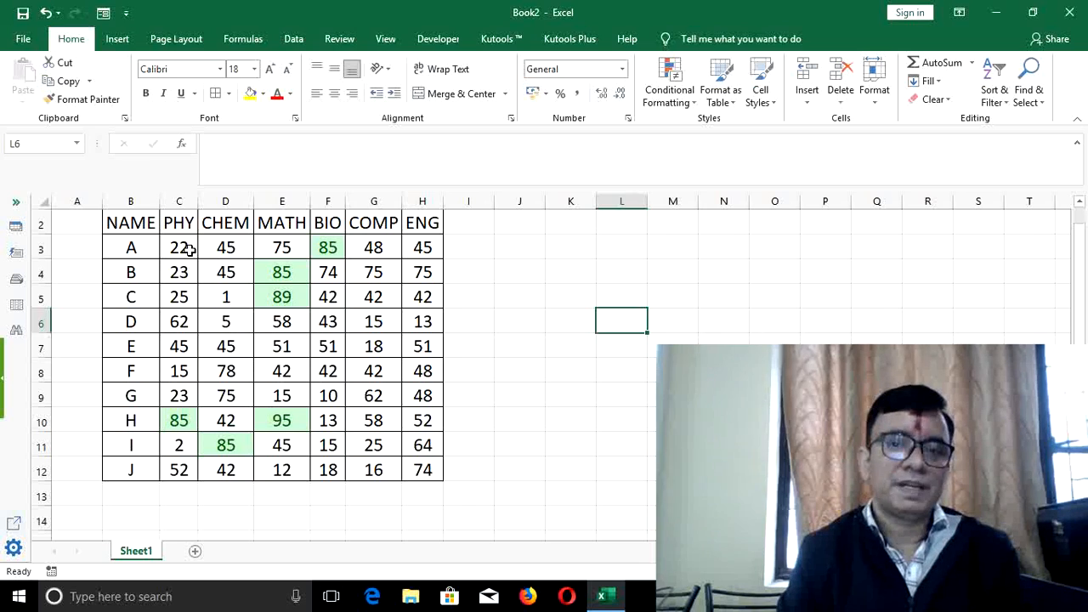
Clear the Top 10% conditional formatting rule from the marks in C3:H12.
left_click_drag(179, 247, 418, 470)
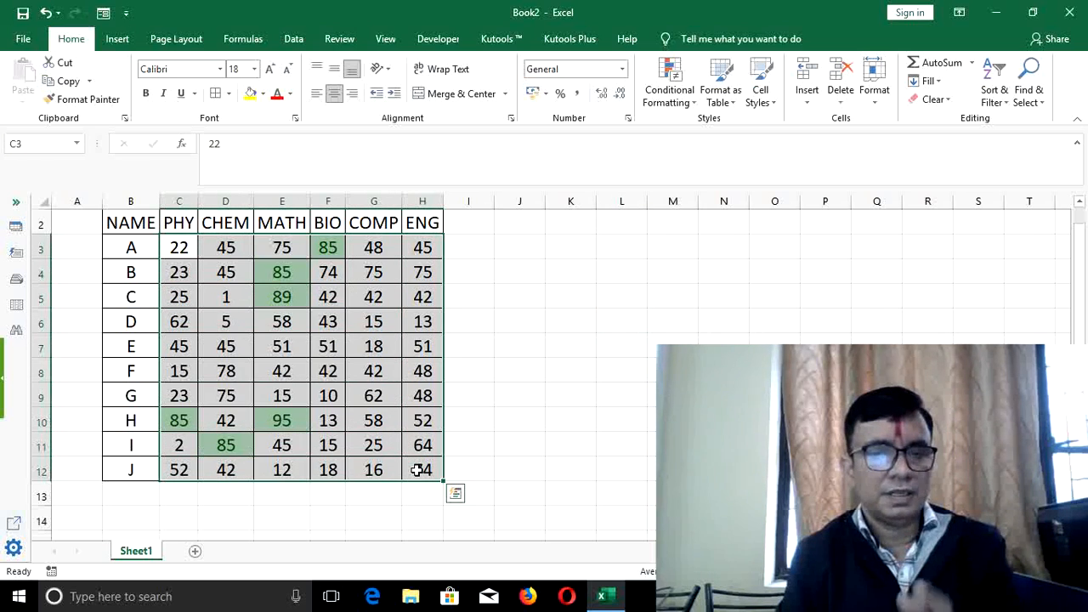
left_click(691, 103)
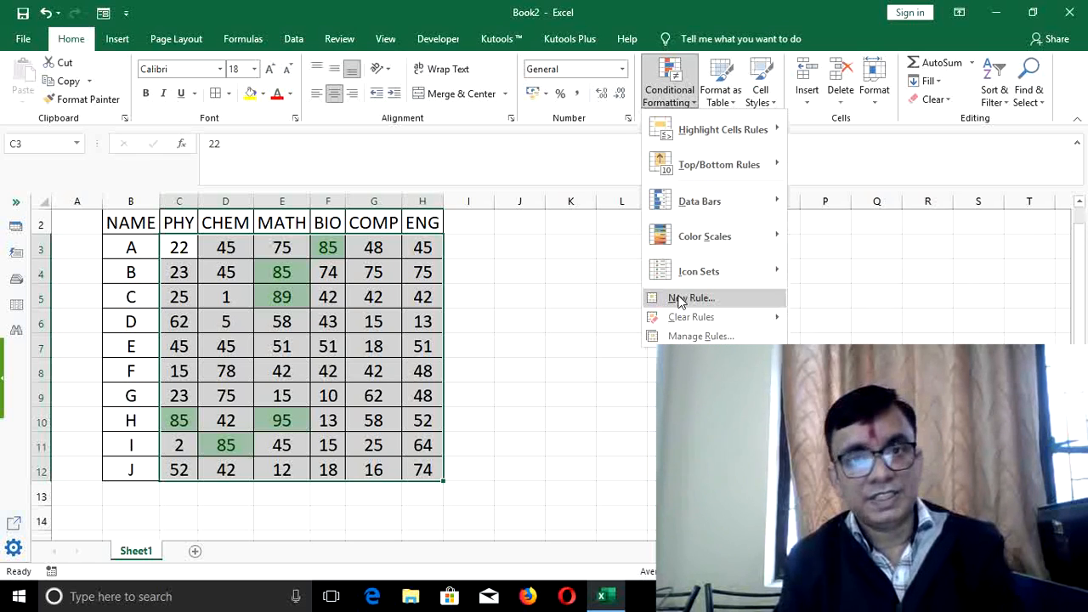
mouse_move(718, 318)
left_click(829, 318)
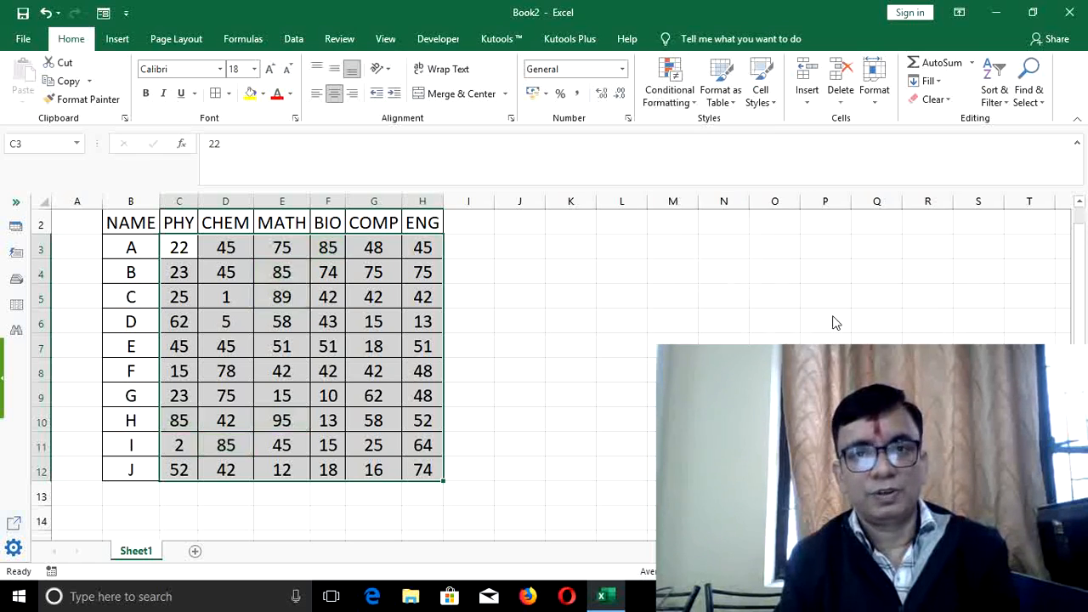
left_click(687, 100)
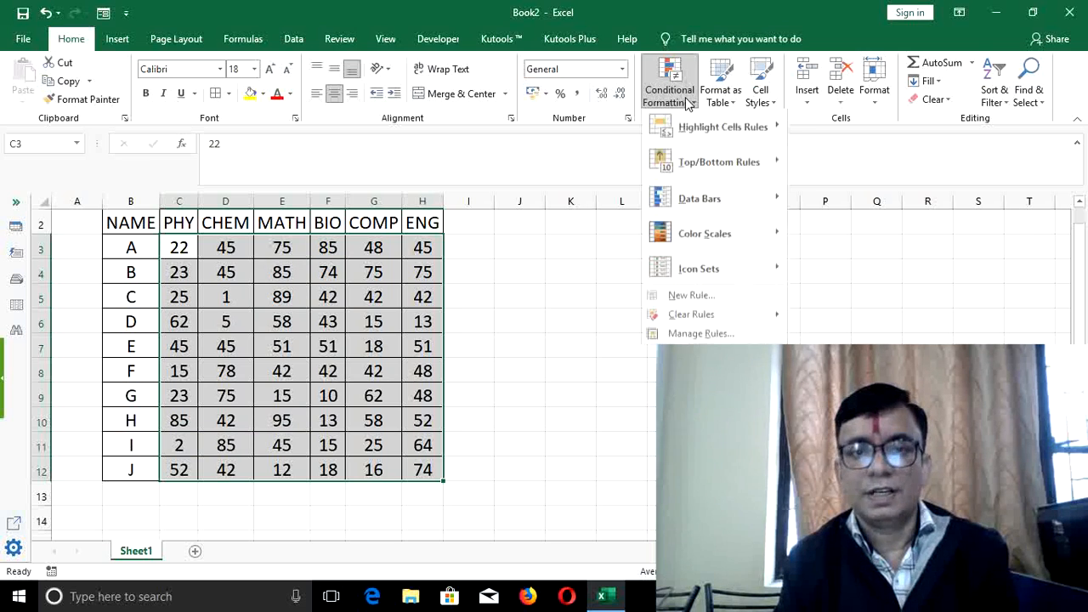
mouse_move(682, 174)
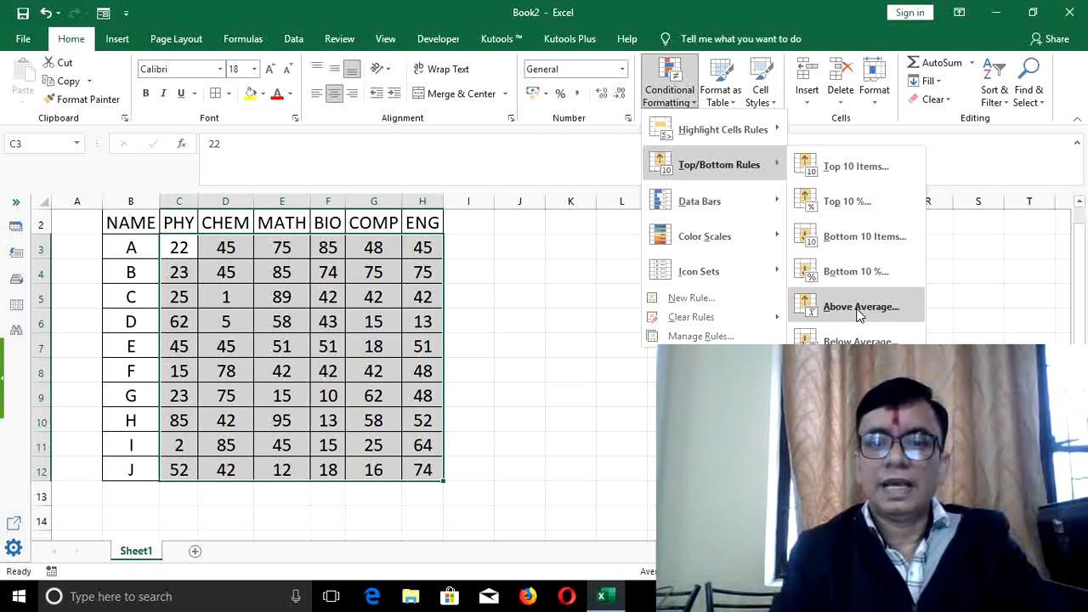
left_click(601, 362)
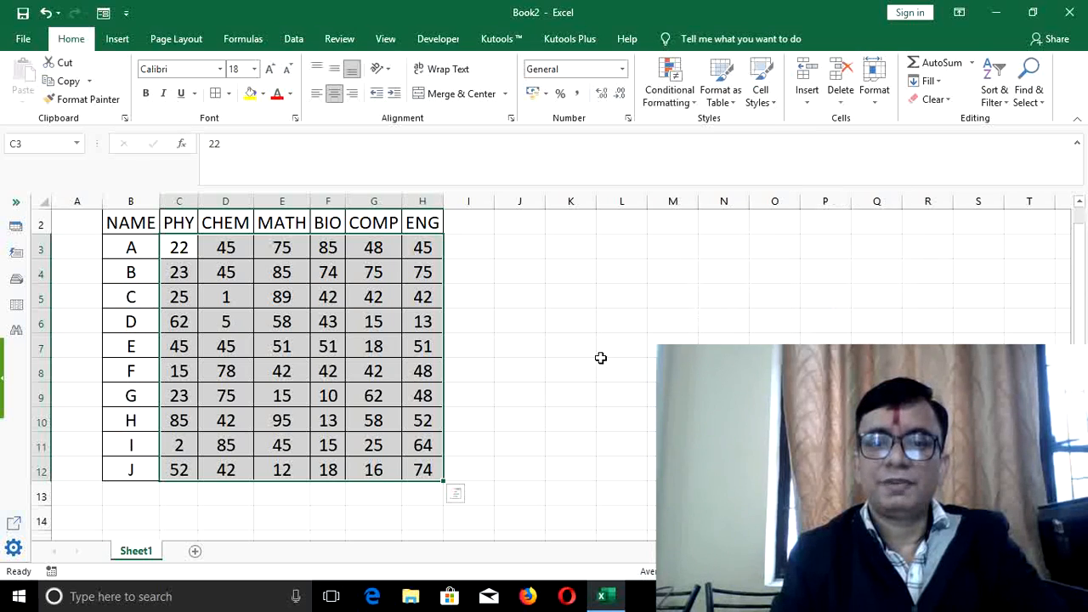
Calculate the average of all marks in cell J5 with the formula =AVERAGE(C3:H12).
left_click(500, 296)
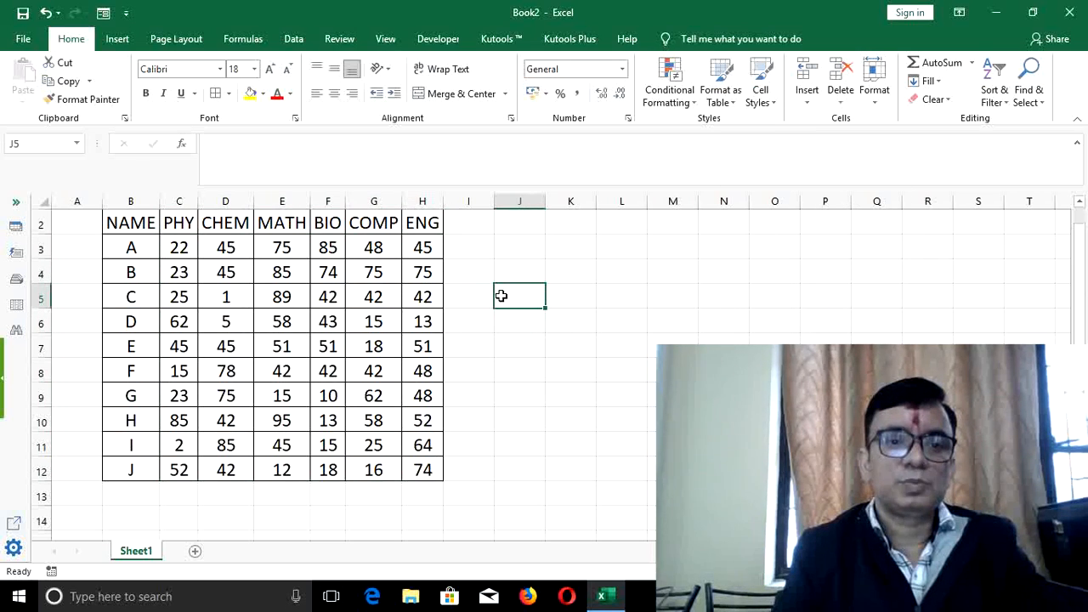
type("=")
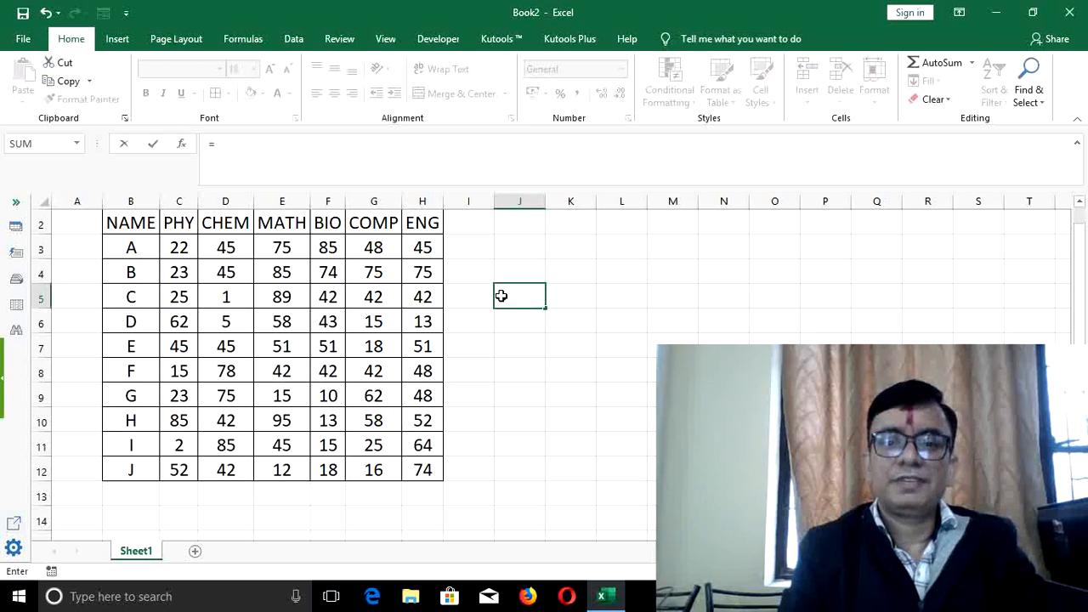
type("AVE")
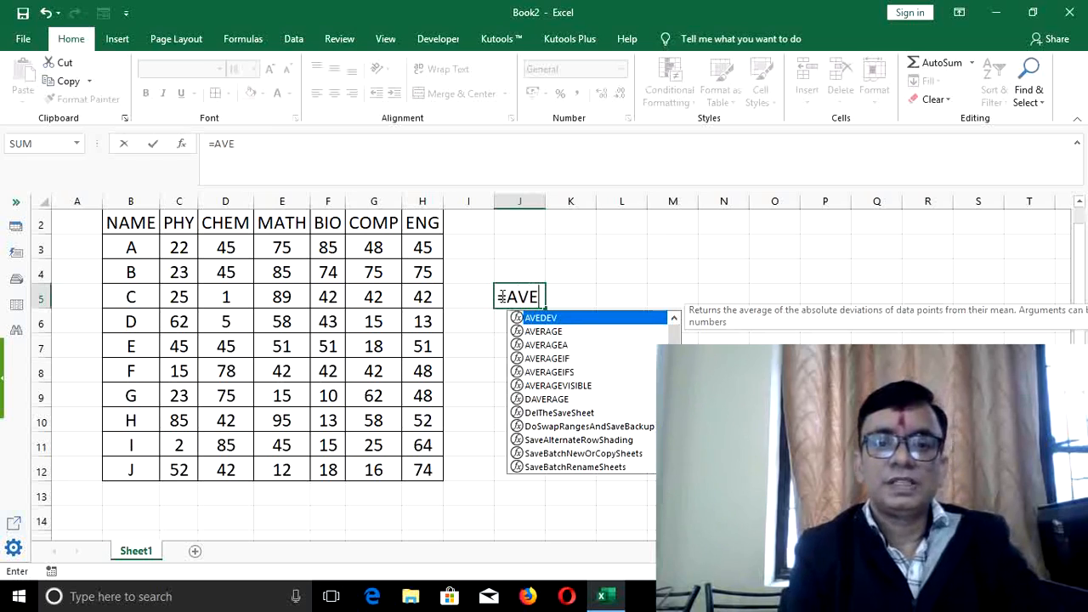
type("R")
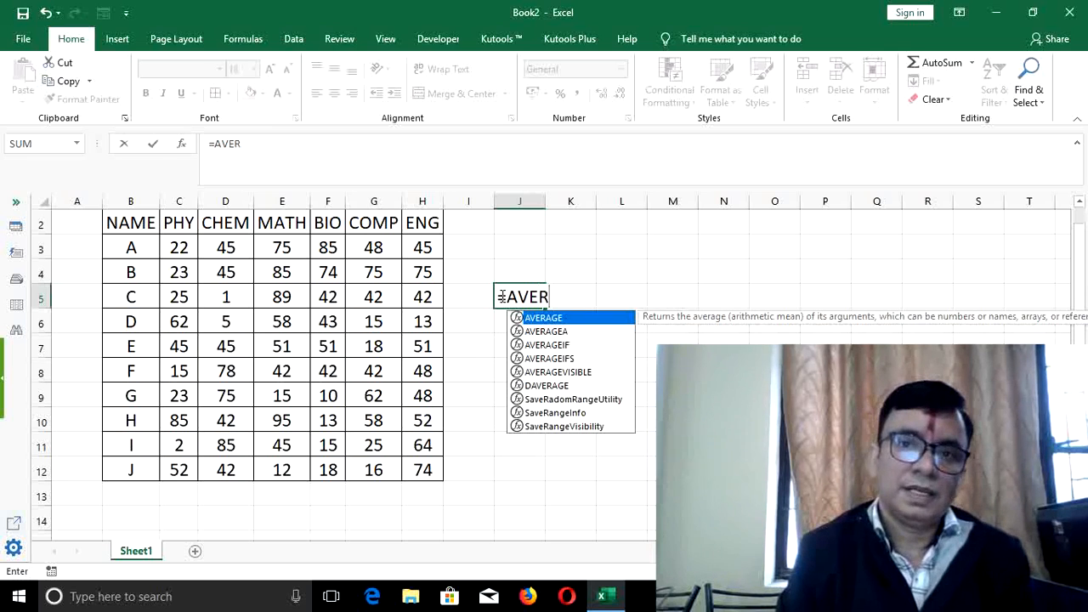
double_click(556, 319)
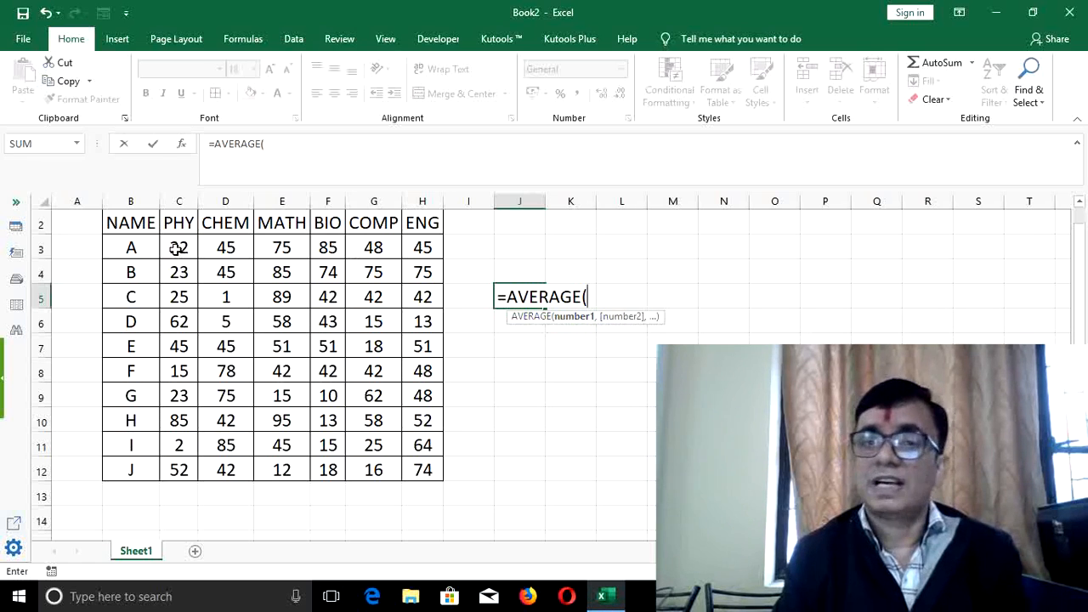
left_click_drag(179, 245, 431, 470)
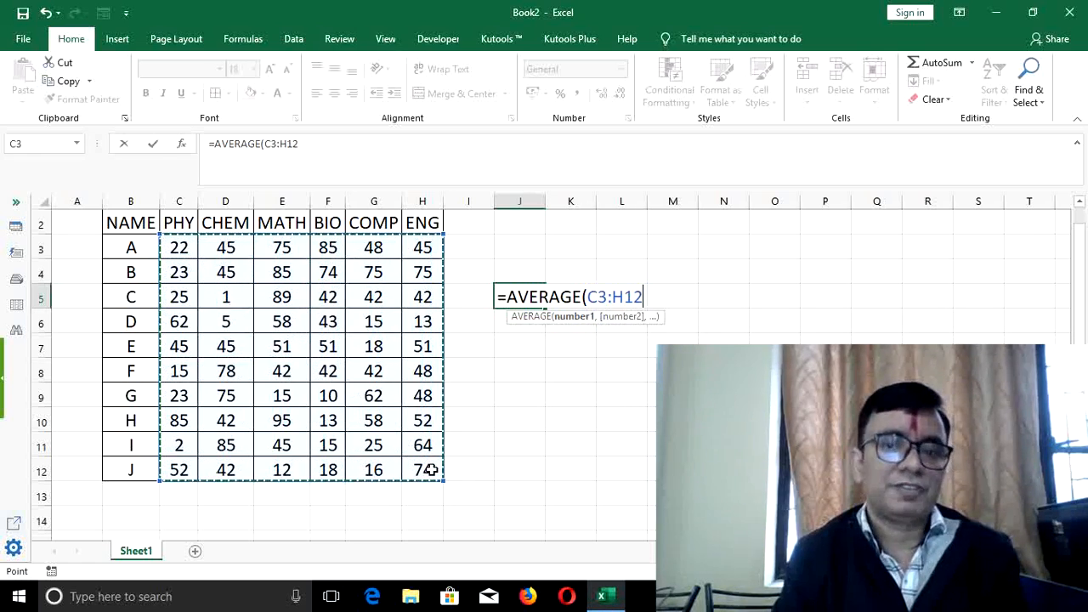
type(")")
key("Return")
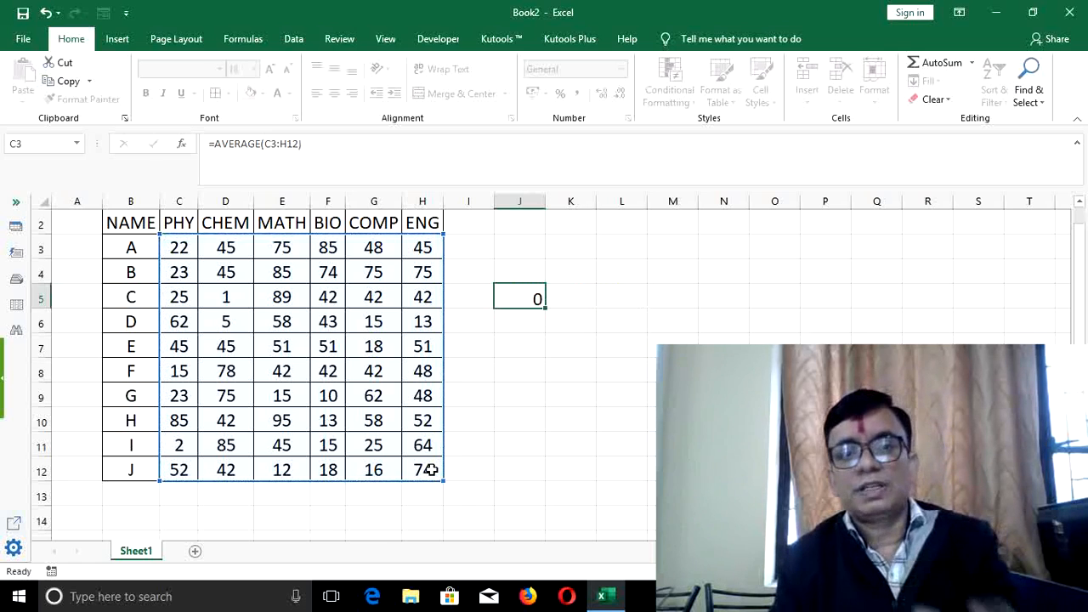
left_click(582, 354)
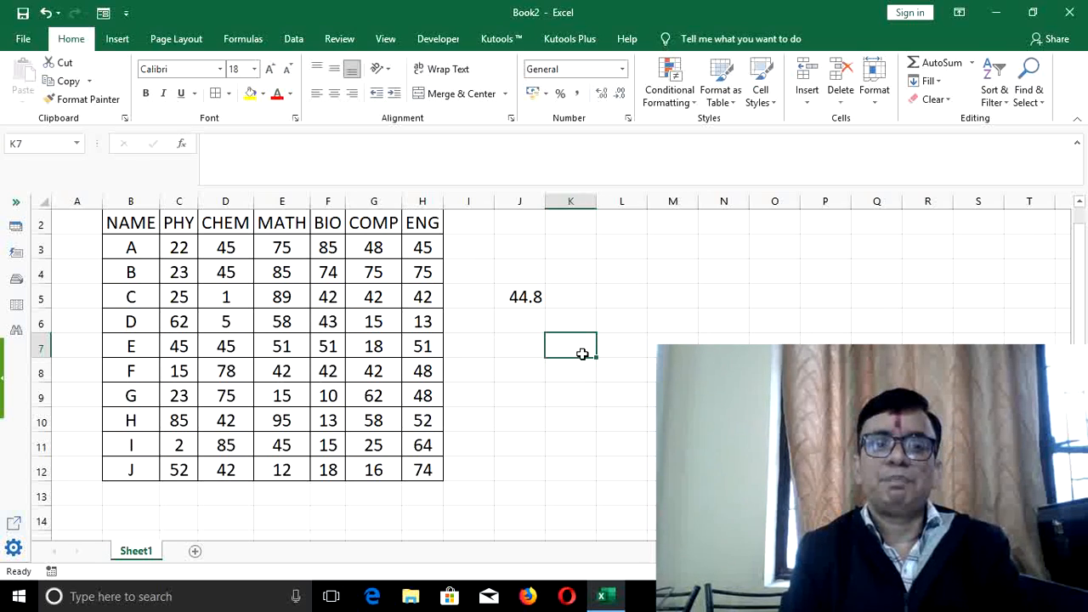
Highlight the above-average marks in C3:H12 with an Above Average rule using Light Red Fill with Dark Red Text.
left_click_drag(178, 245, 418, 468)
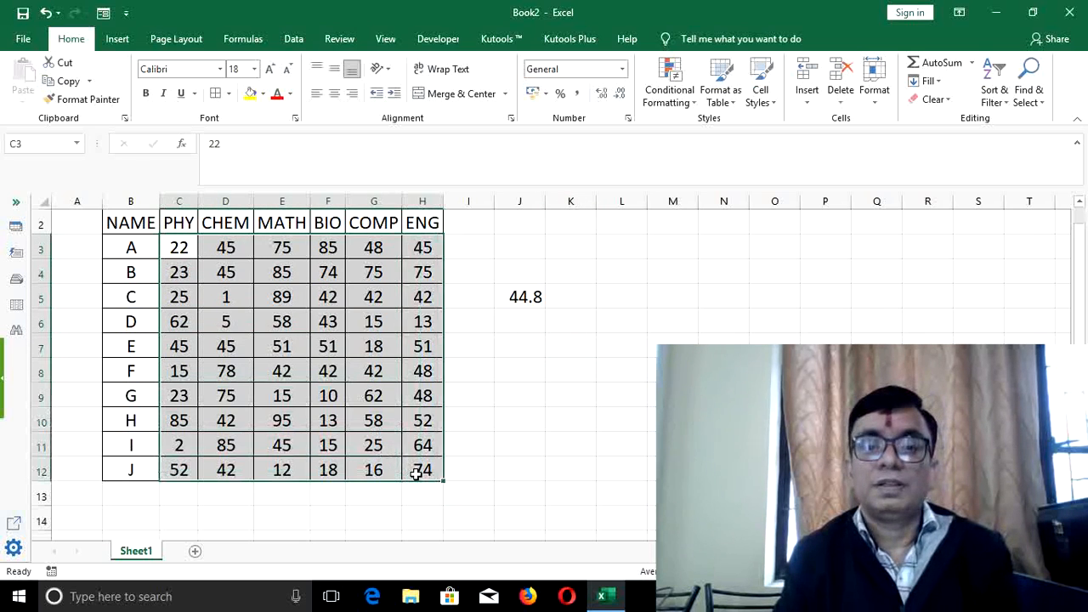
left_click(683, 98)
mouse_move(680, 161)
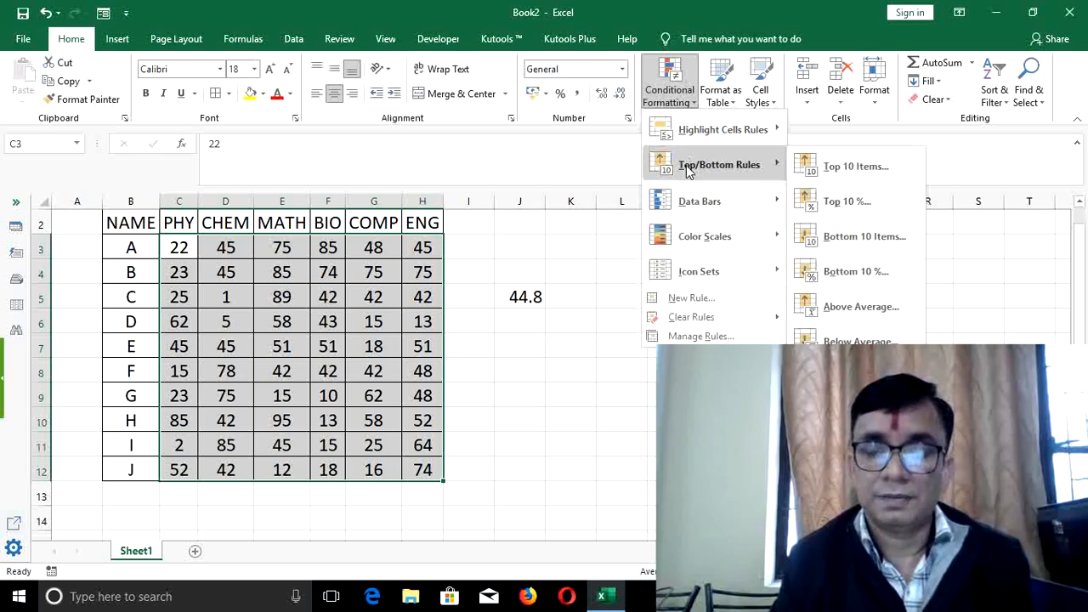
left_click(858, 308)
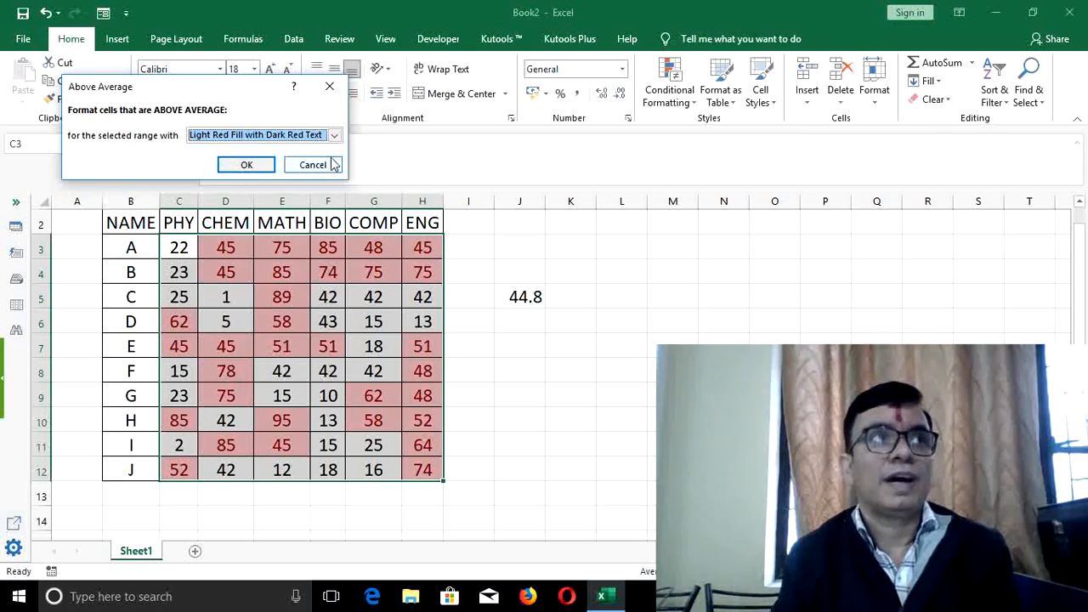
left_click(265, 168)
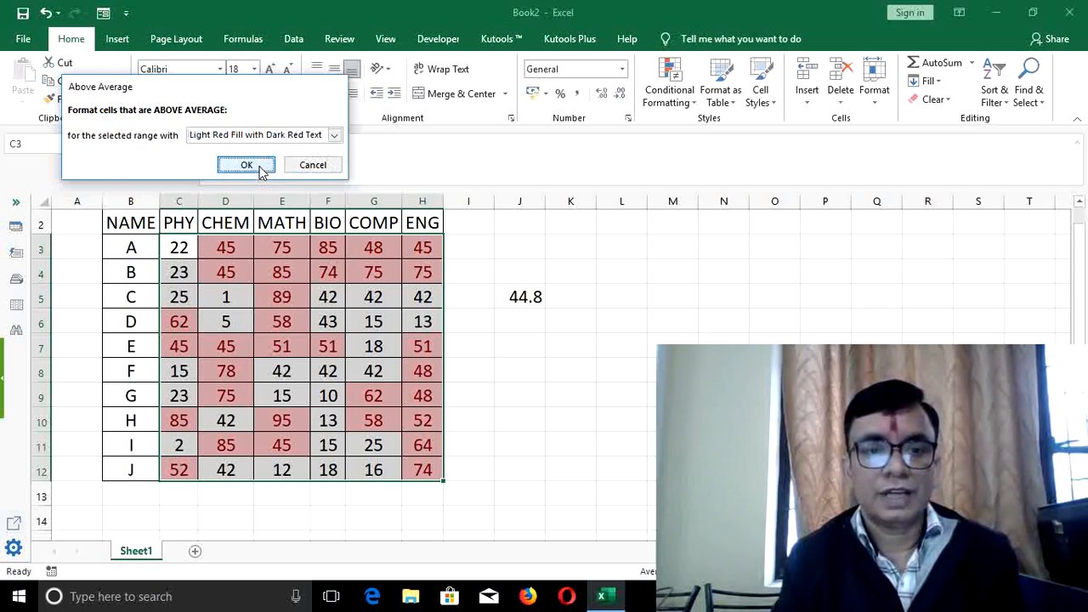
left_click(620, 343)
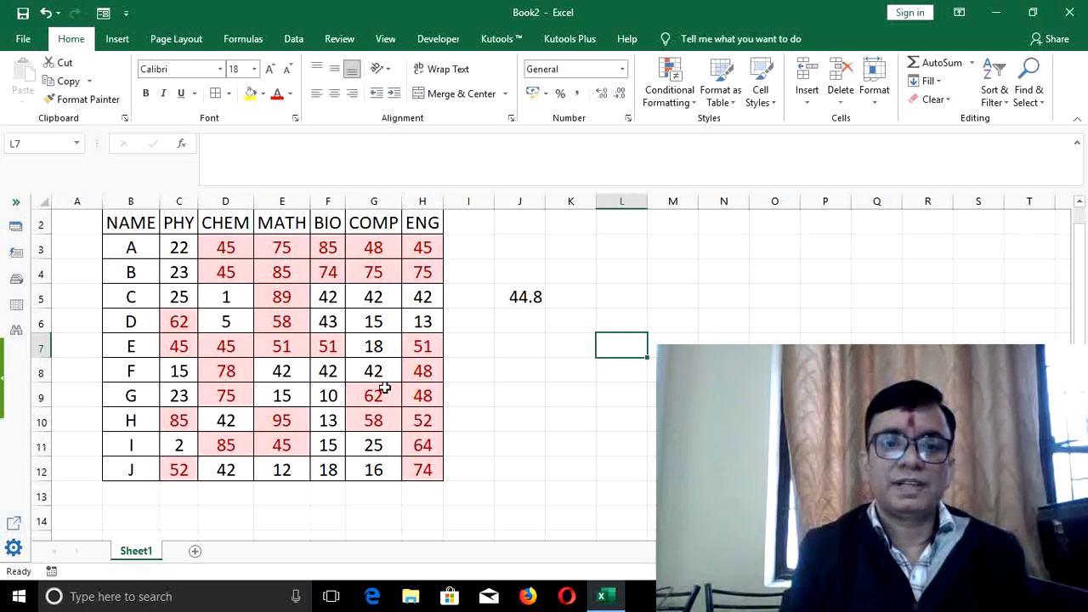
left_click(322, 345)
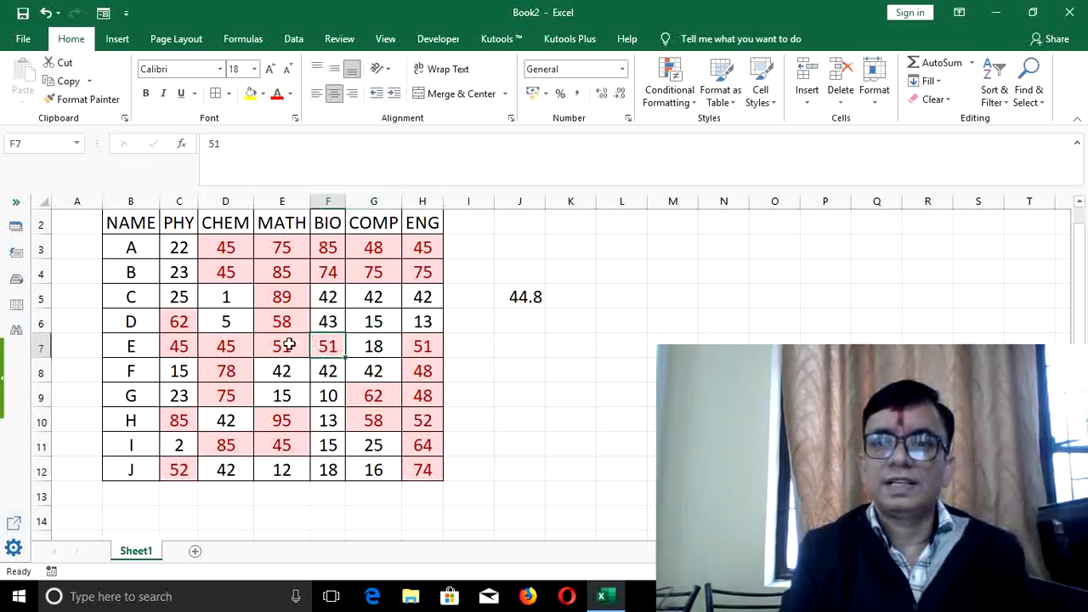
left_click(240, 348)
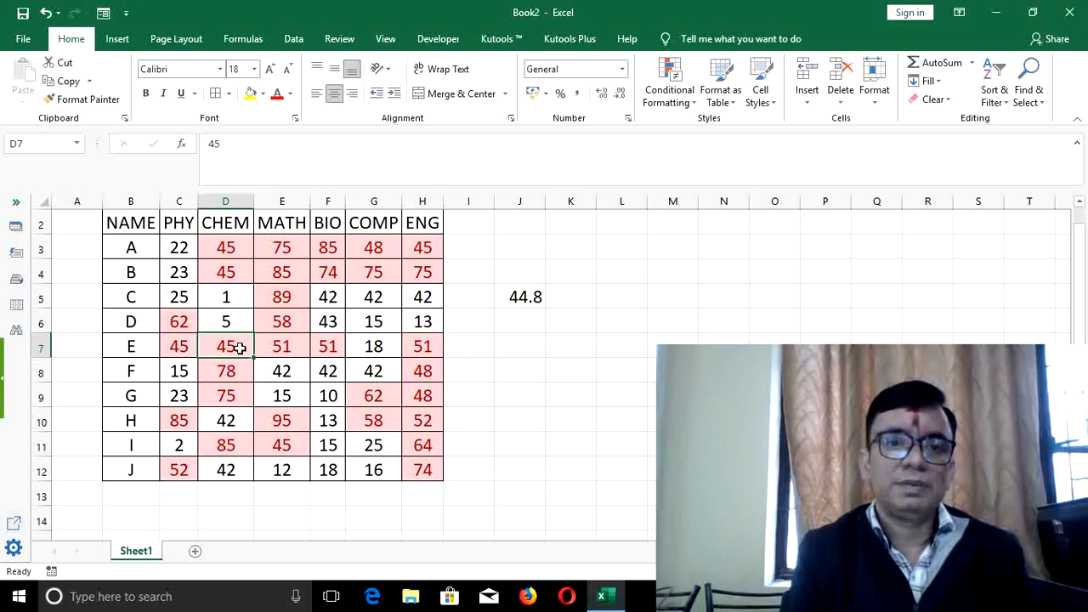
Remove the Above Average highlighting by clearing the rules from the selected marks in C3:H12.
left_click_drag(178, 247, 433, 469)
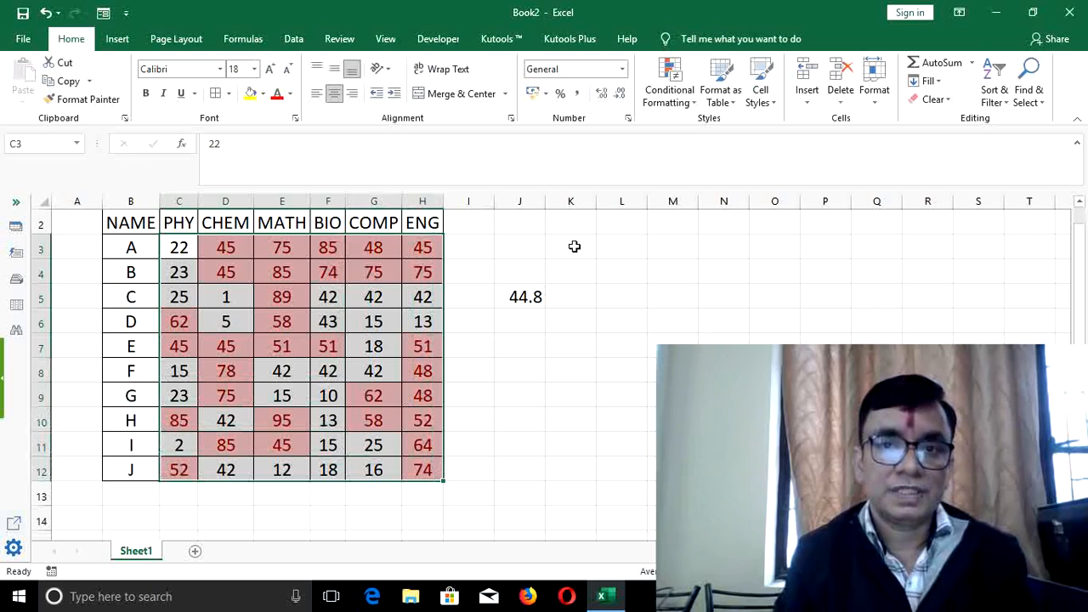
left_click(687, 103)
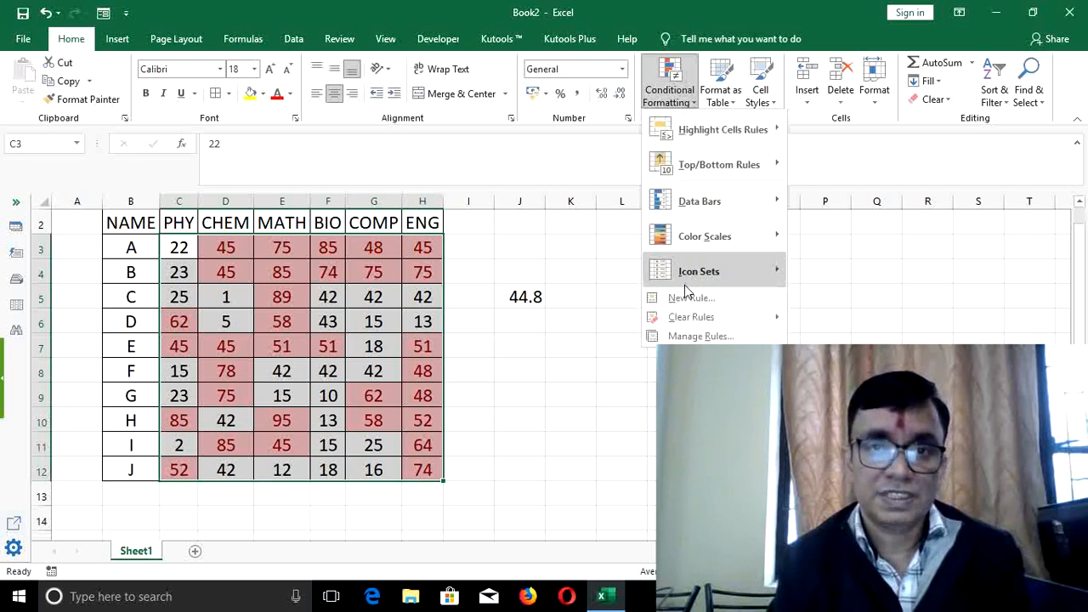
mouse_move(687, 316)
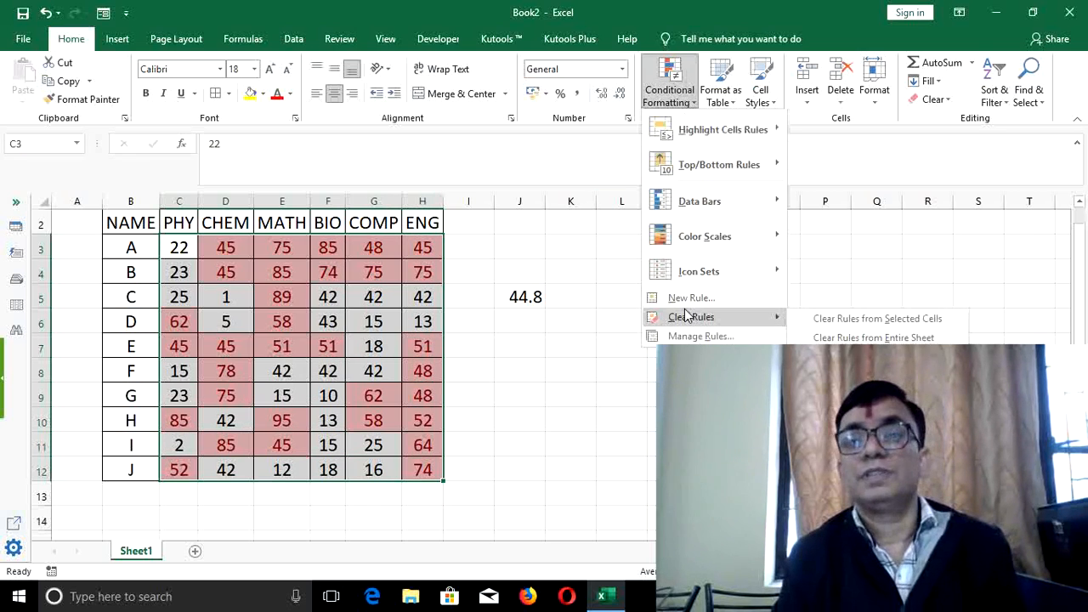
left_click(814, 320)
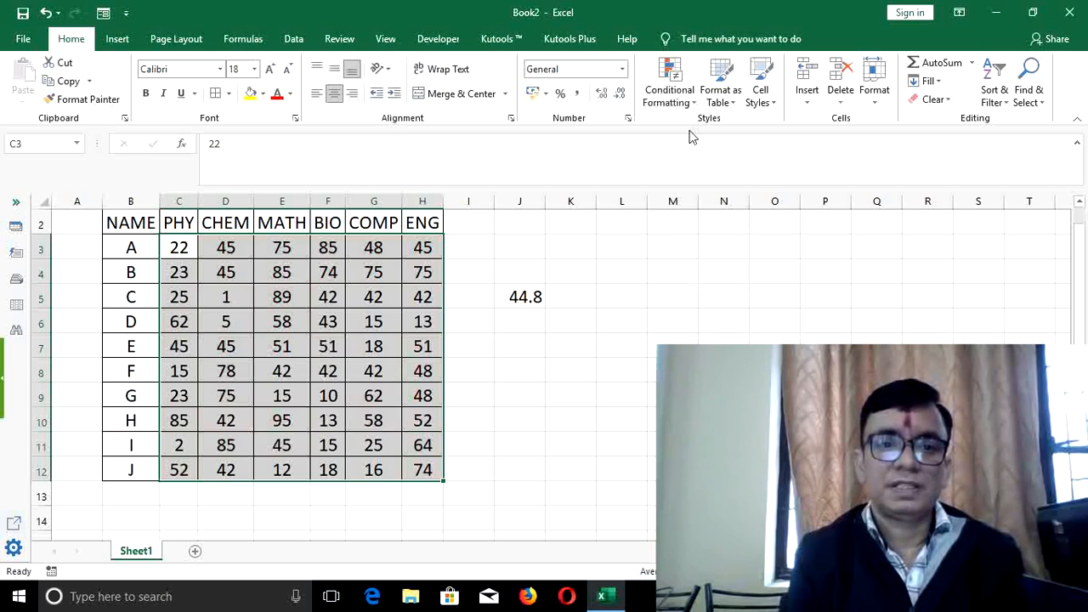
Highlight the below-average marks in C3:H12 with a Below Average rule using Light Red Fill with Dark Red Text.
left_click(689, 102)
mouse_move(690, 164)
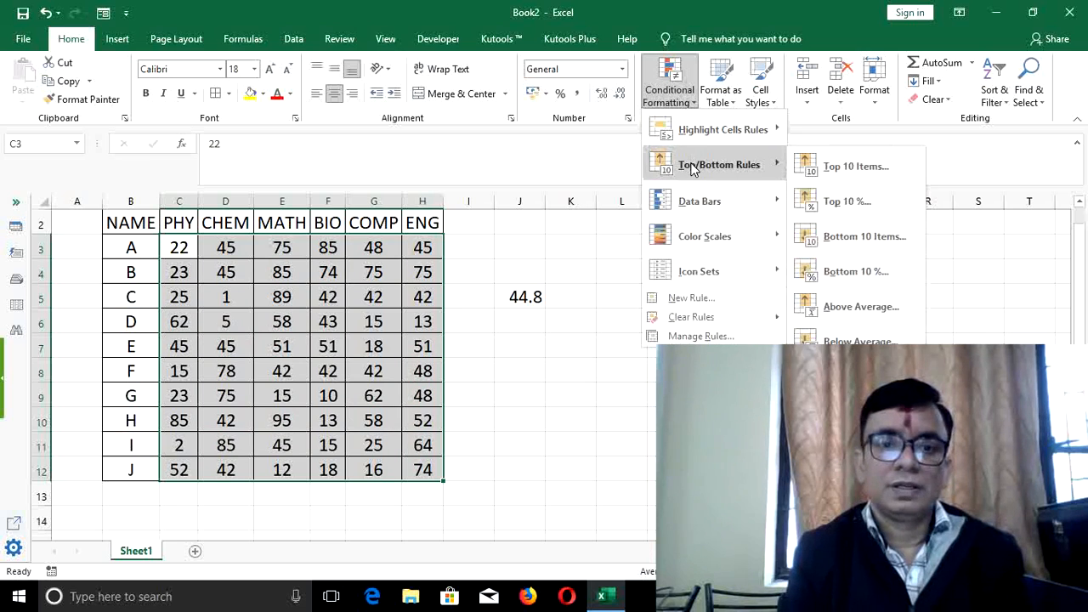
left_click(858, 336)
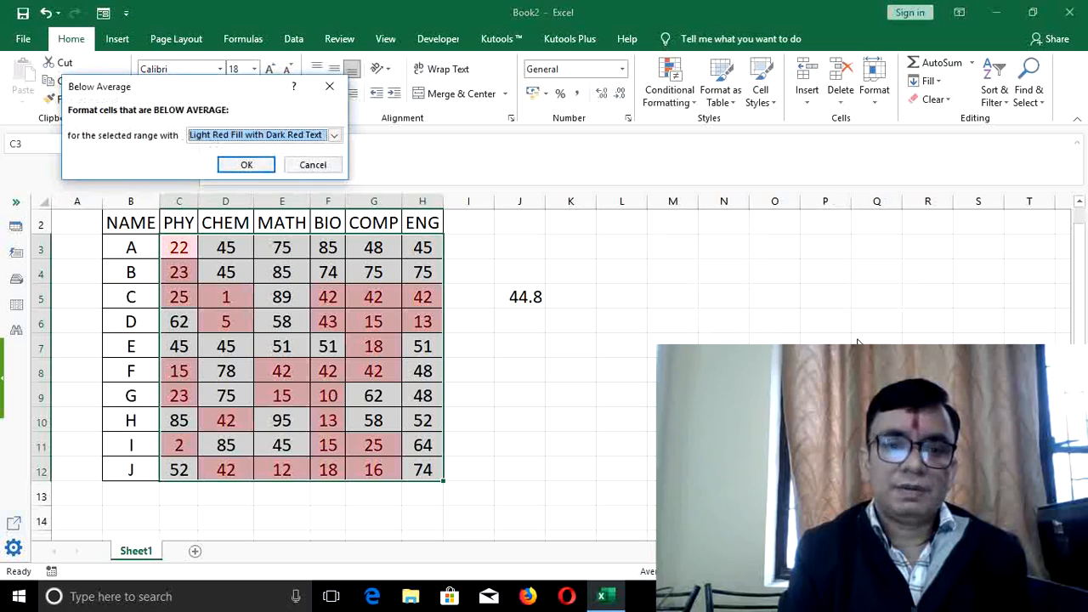
left_click(245, 166)
left_click(637, 310)
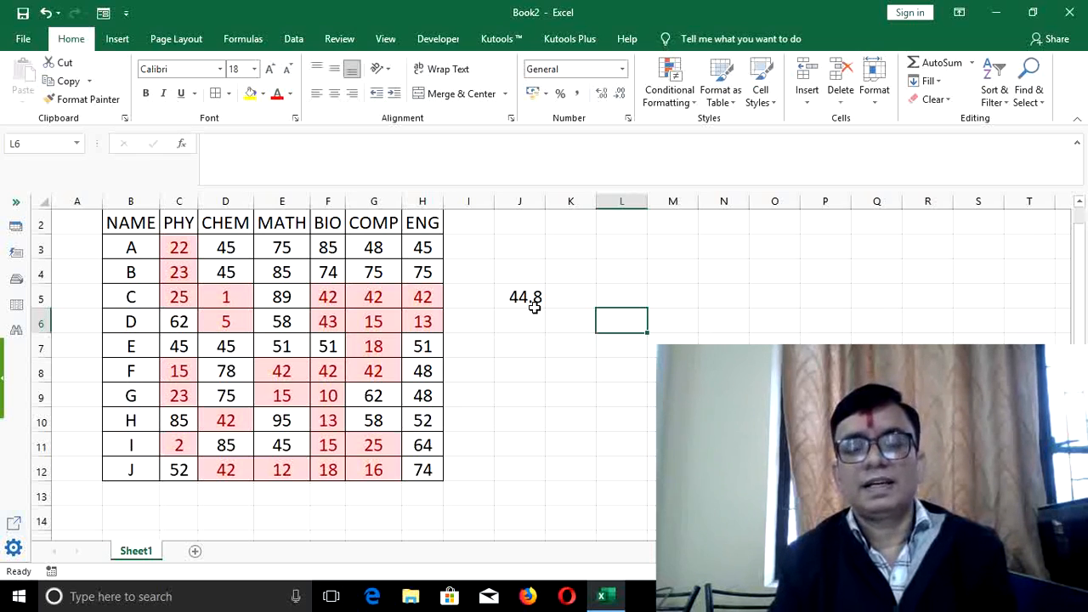
left_click(665, 100)
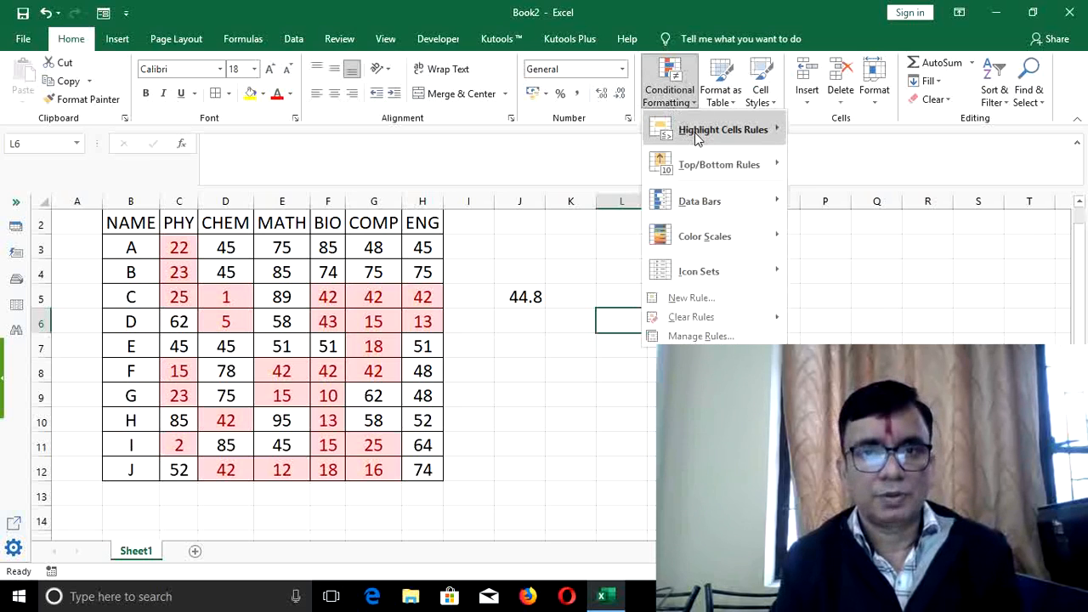
mouse_move(697, 138)
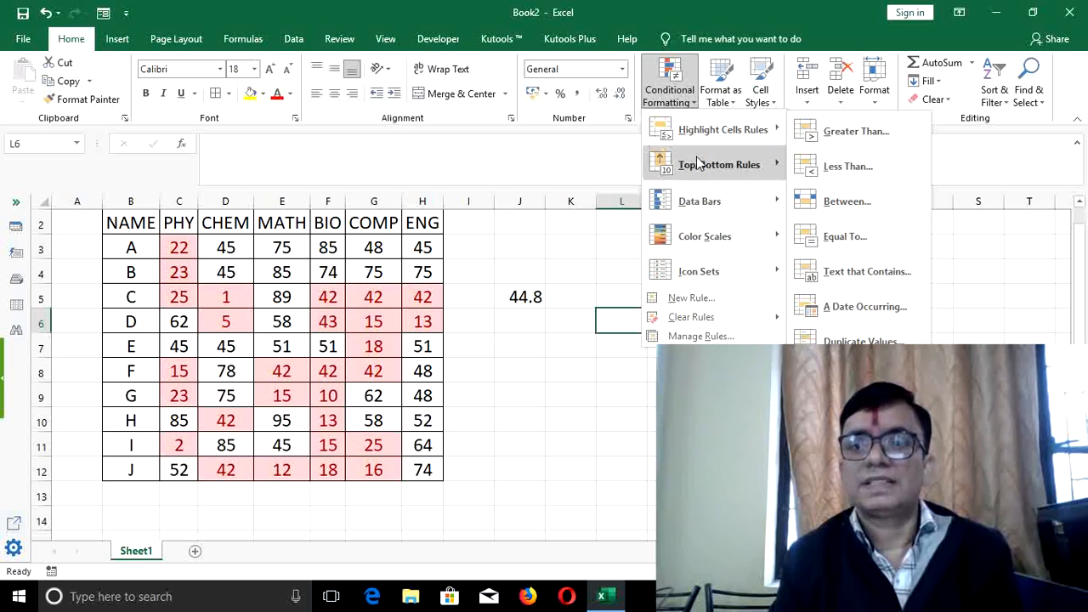
mouse_move(697, 164)
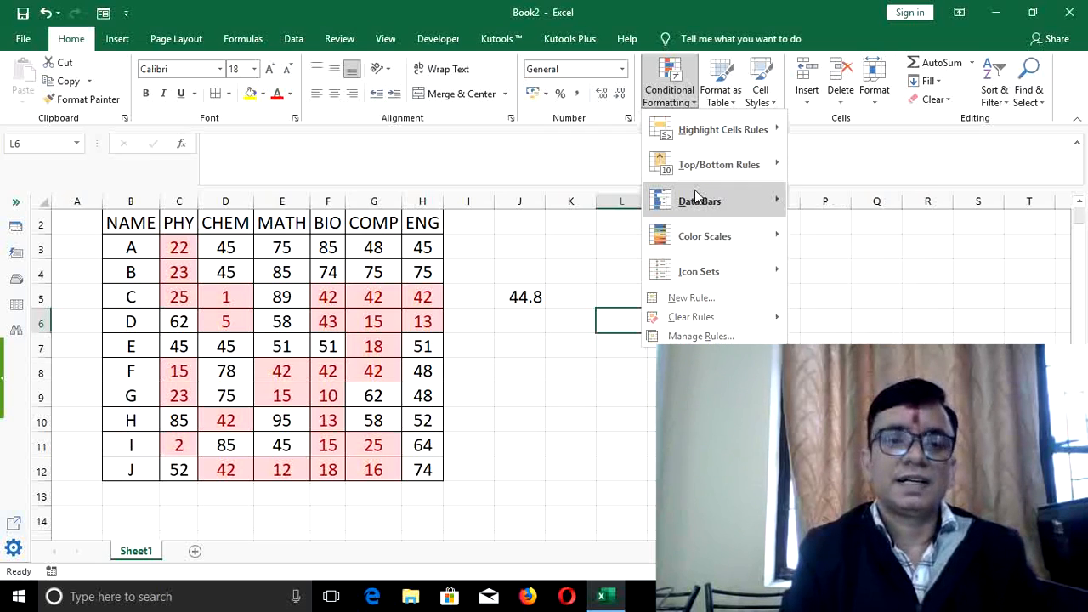
mouse_move(696, 194)
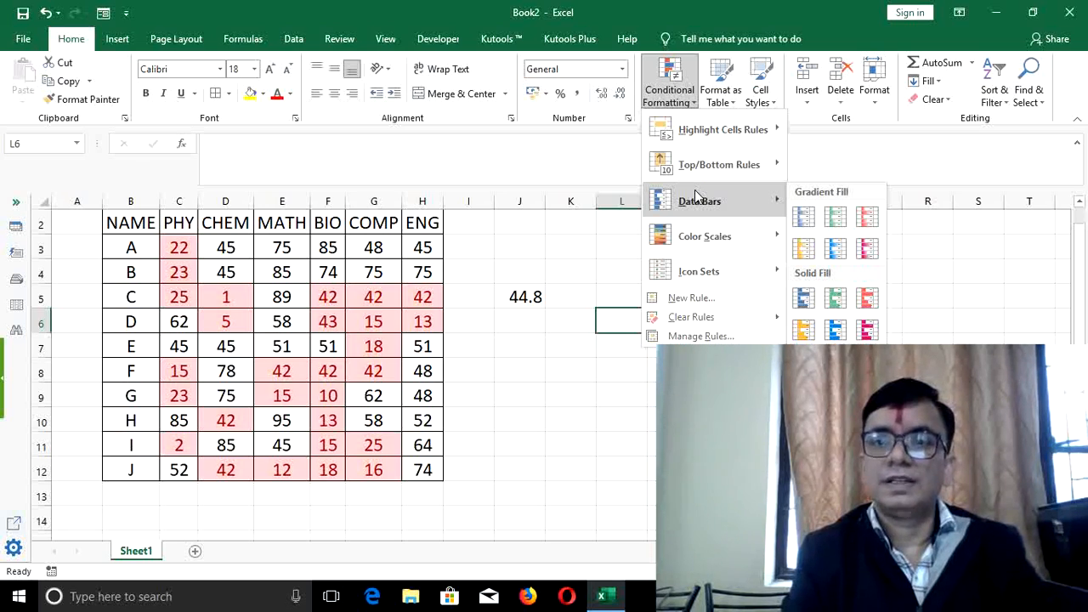
left_click(484, 268)
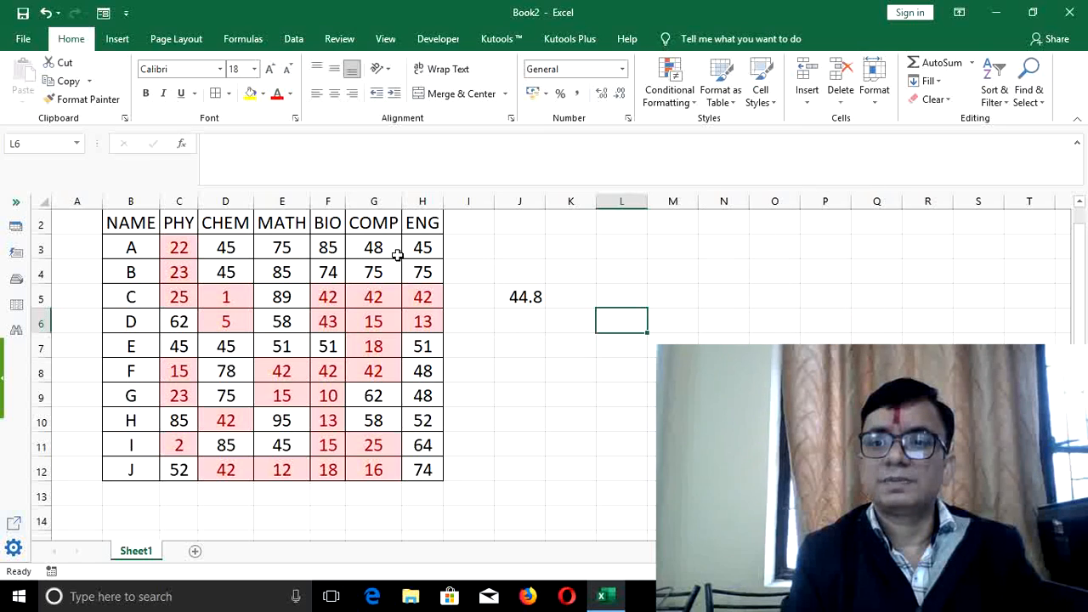
Select C3:H13 and clear the Below Average conditional formatting rule from the selected cells.
left_click_drag(179, 251, 425, 493)
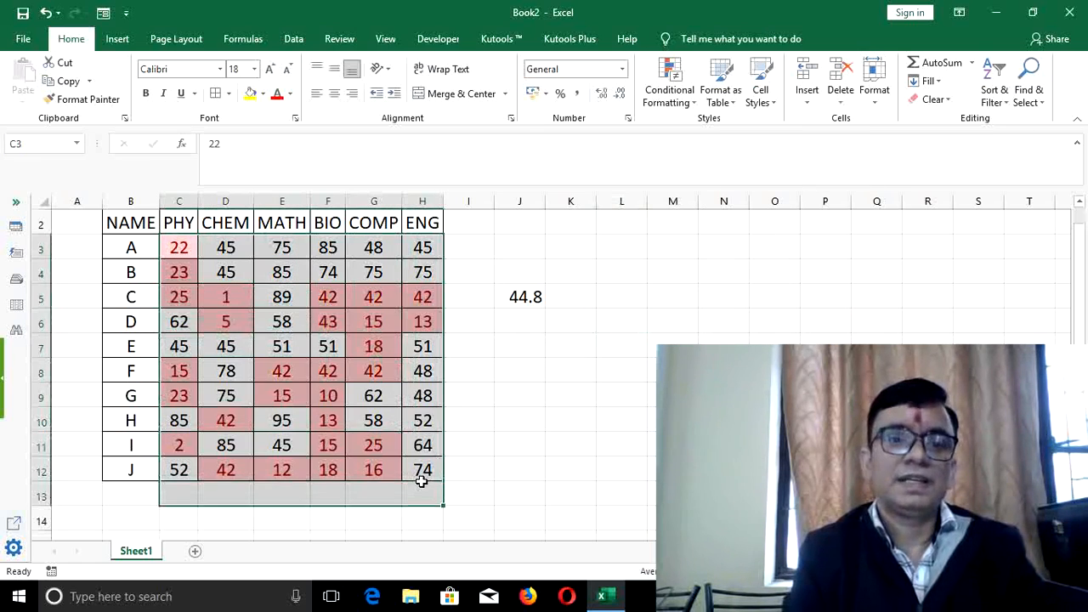
left_click(678, 93)
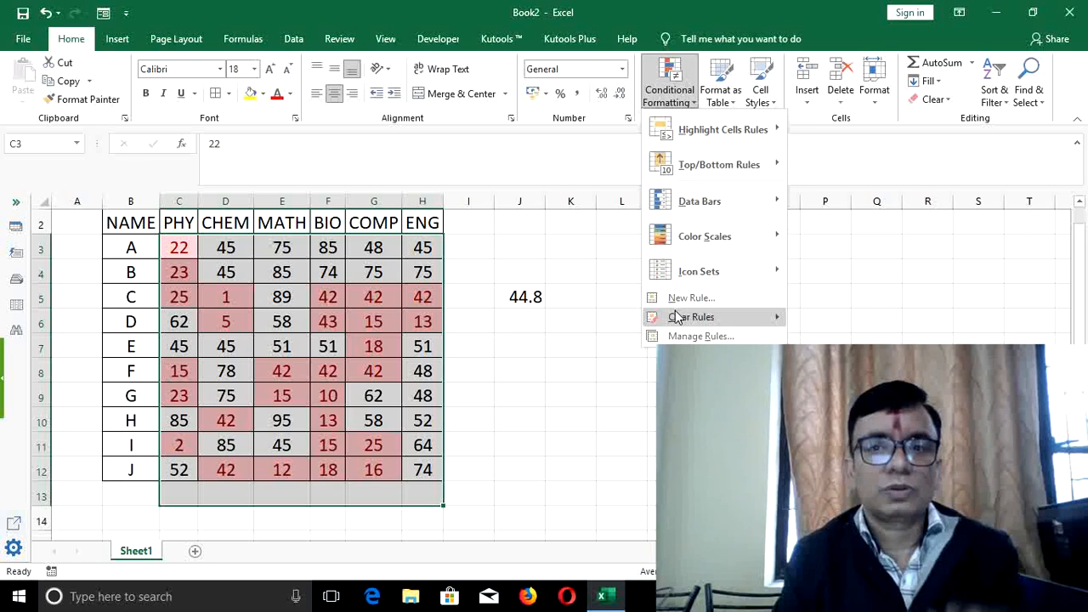
mouse_move(678, 316)
left_click(823, 321)
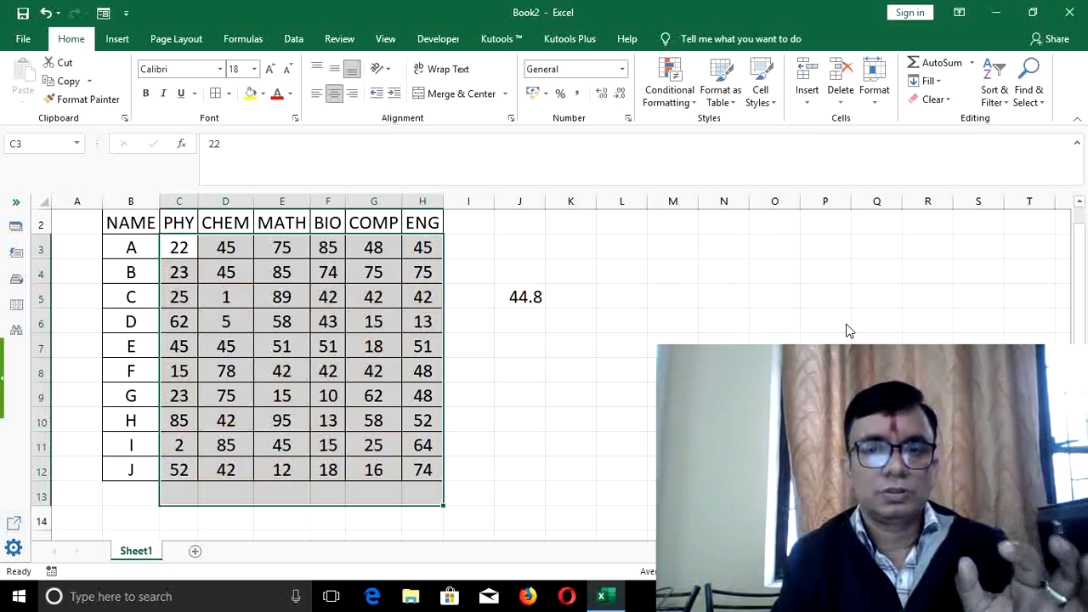
left_click(728, 278)
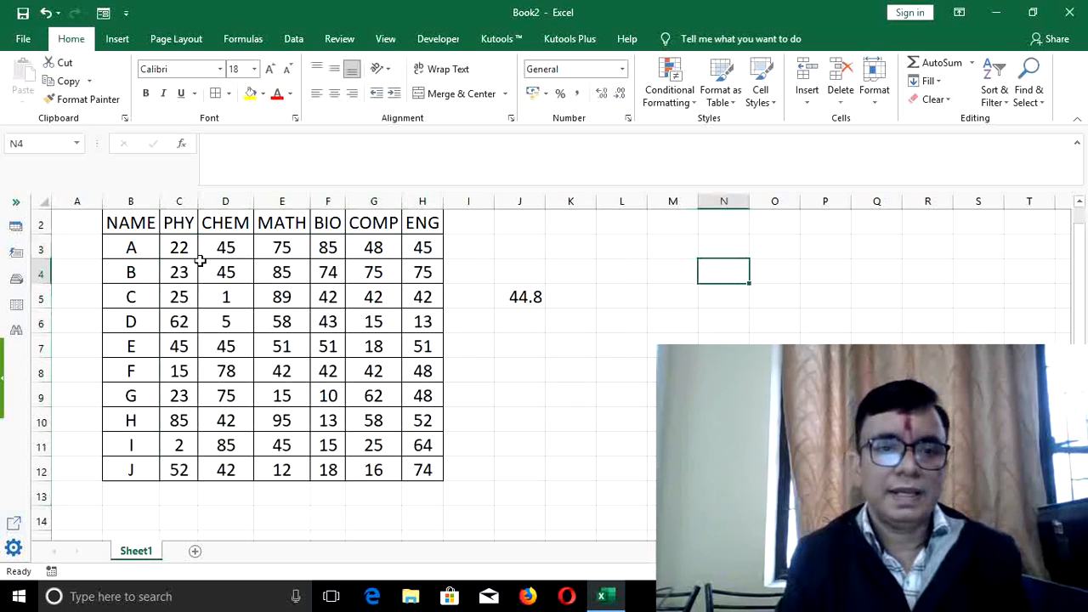
Apply blue gradient-fill data bars to the marks in C3:H12.
left_click_drag(178, 246, 417, 471)
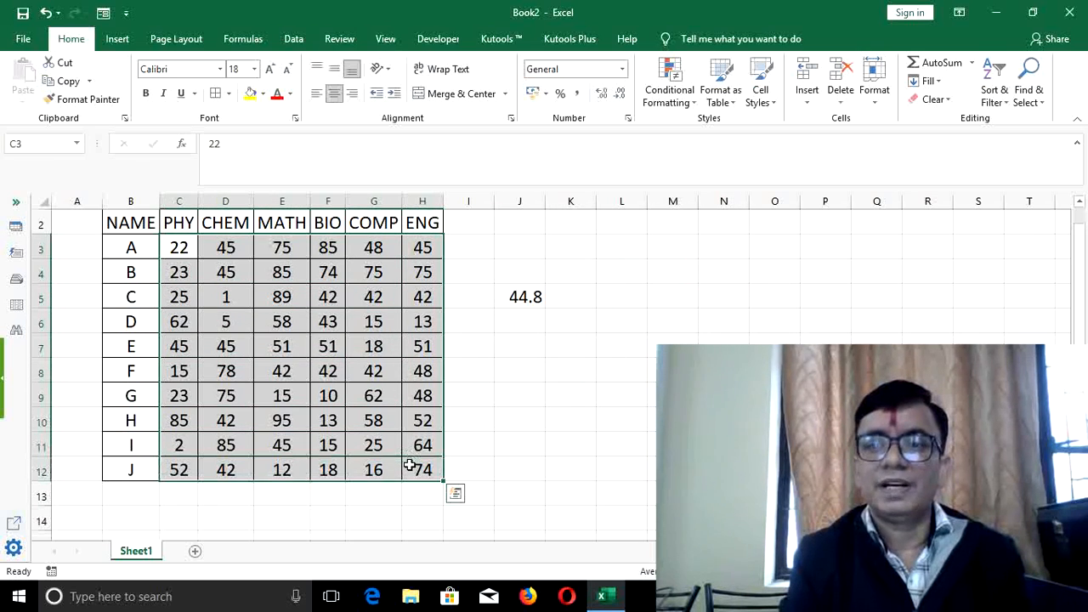
left_click(680, 114)
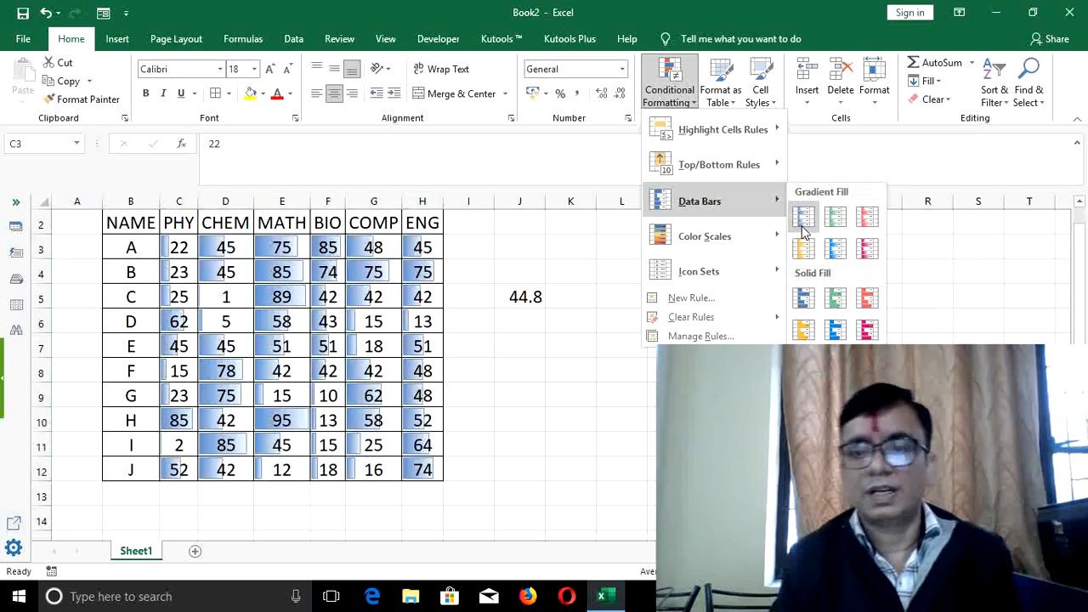
left_click(804, 223)
left_click(718, 318)
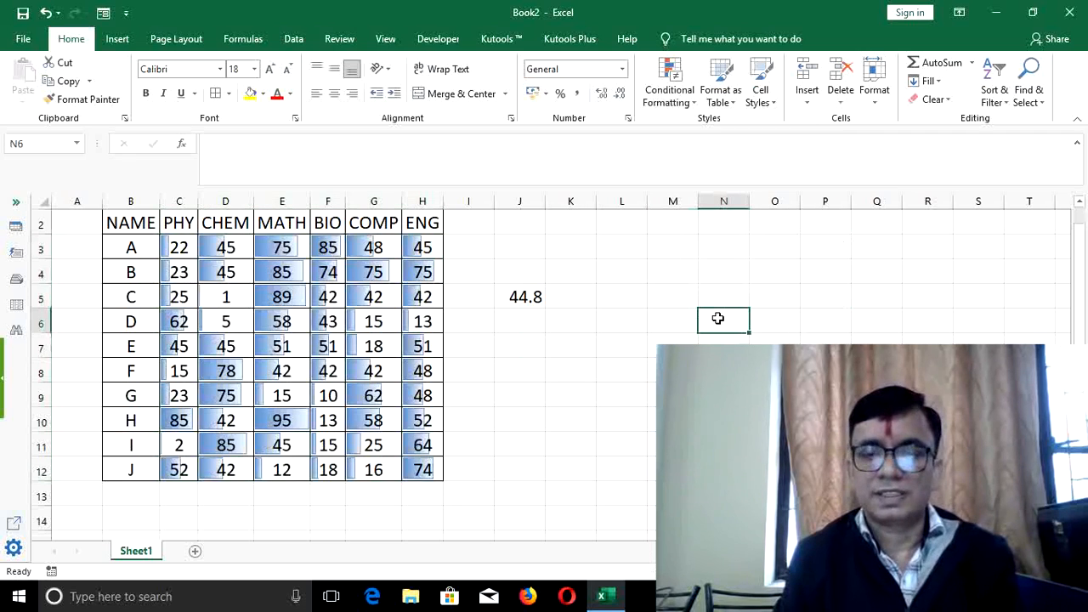